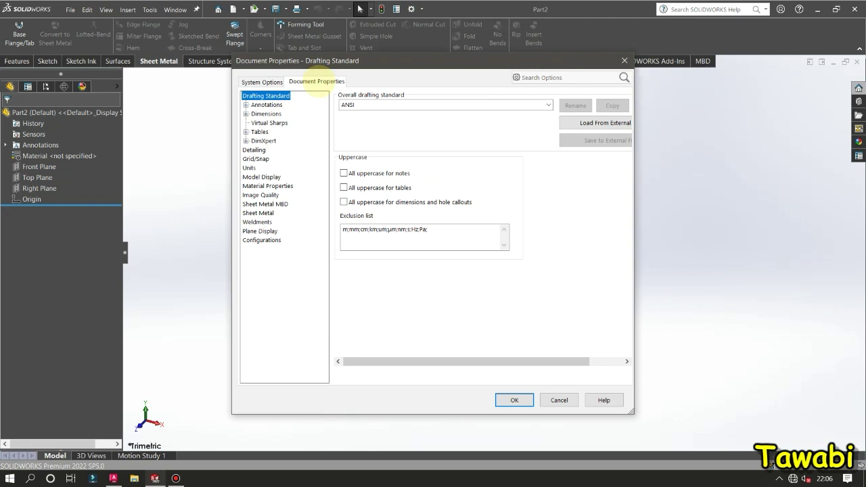
Set the document's unit system to MMGS (millimeter, gram, second).
{"action": "left_click", "coordinate": [249, 167]}
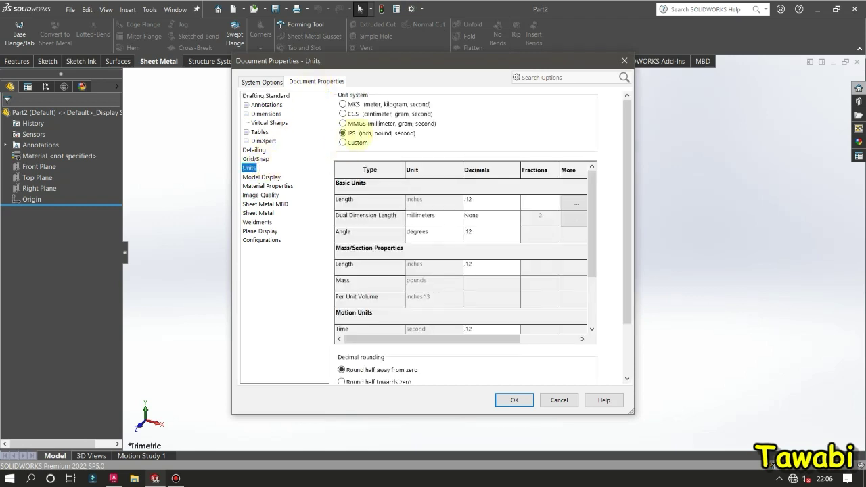
{"action": "left_click", "coordinate": [355, 124]}
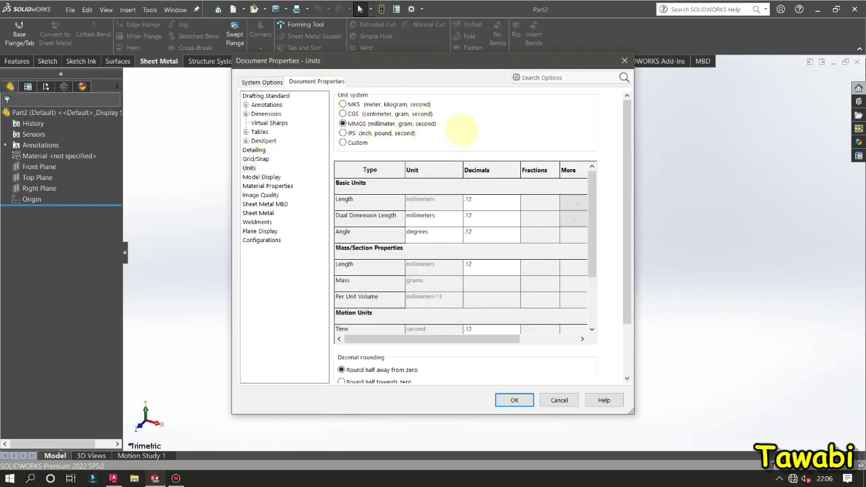
{"action": "left_click", "coordinate": [509, 400]}
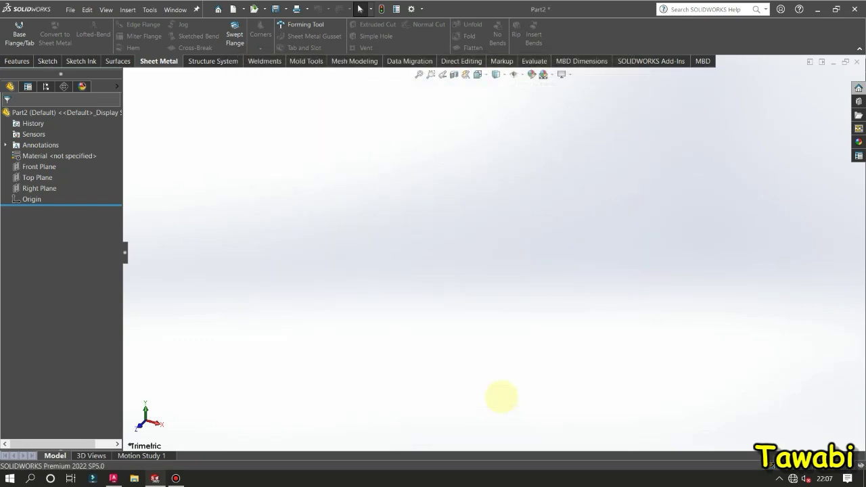
Start a sketch on the Front Plane and draw a 500 mm diameter circle centred on the origin.
{"action": "left_click", "coordinate": [39, 167]}
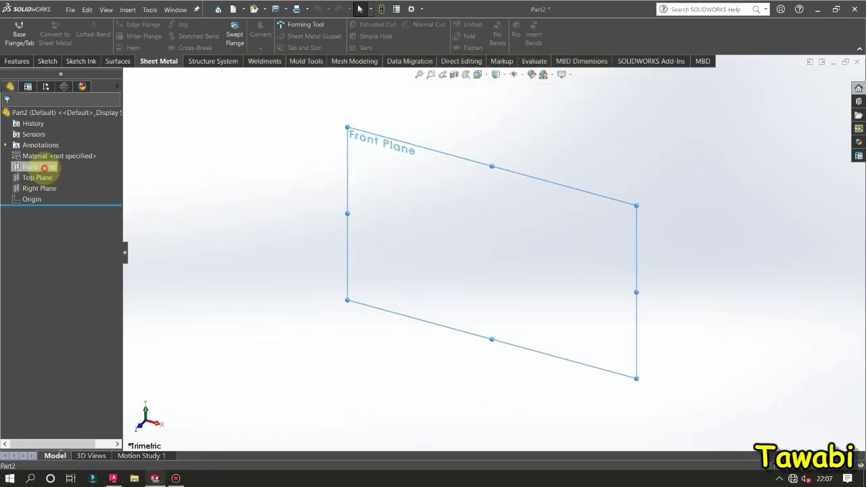
{"action": "left_click", "coordinate": [66, 155]}
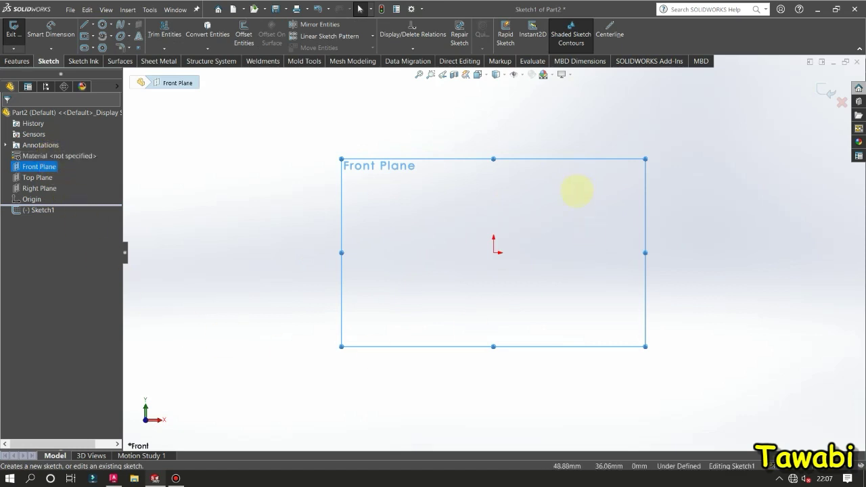
{"action": "left_click", "coordinate": [111, 24]}
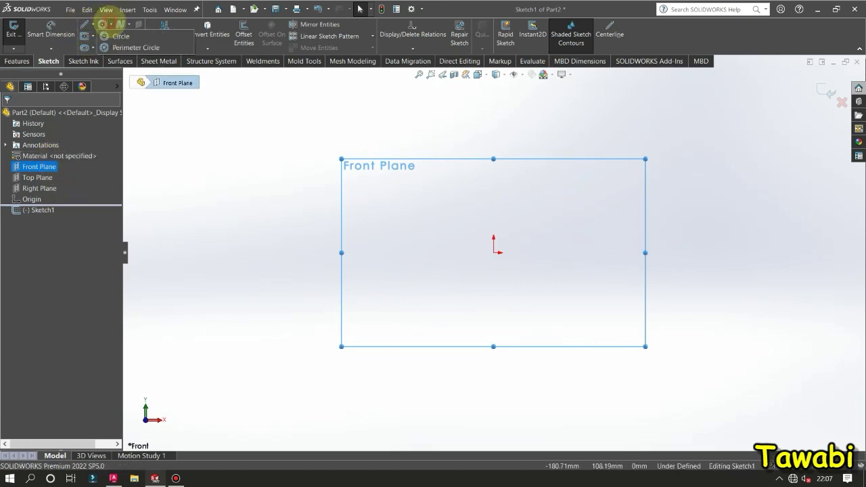
{"action": "left_click", "coordinate": [109, 36]}
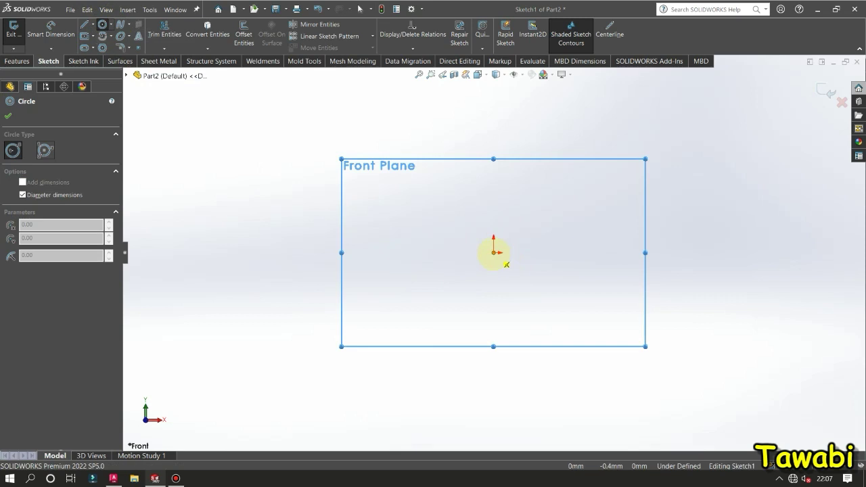
{"action": "left_click", "coordinate": [495, 252]}
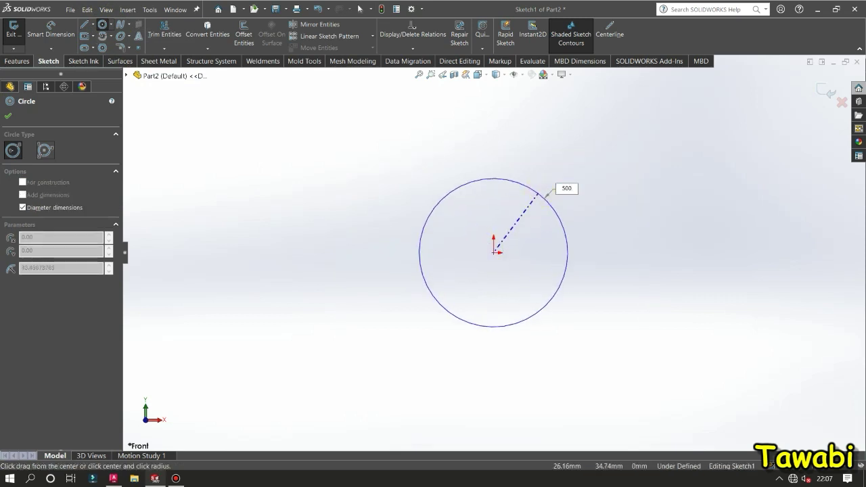
{"action": "left_click", "coordinate": [538, 195]}
{"action": "key", "text": "Escape"}
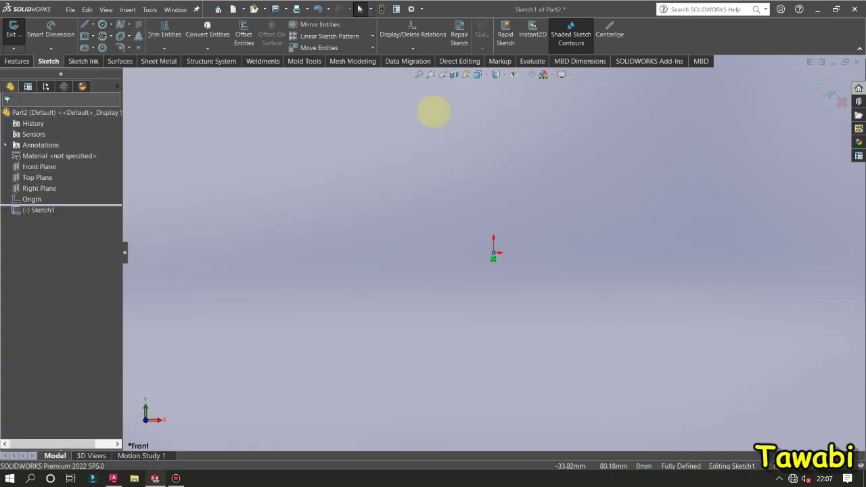
{"action": "left_click", "coordinate": [418, 73]}
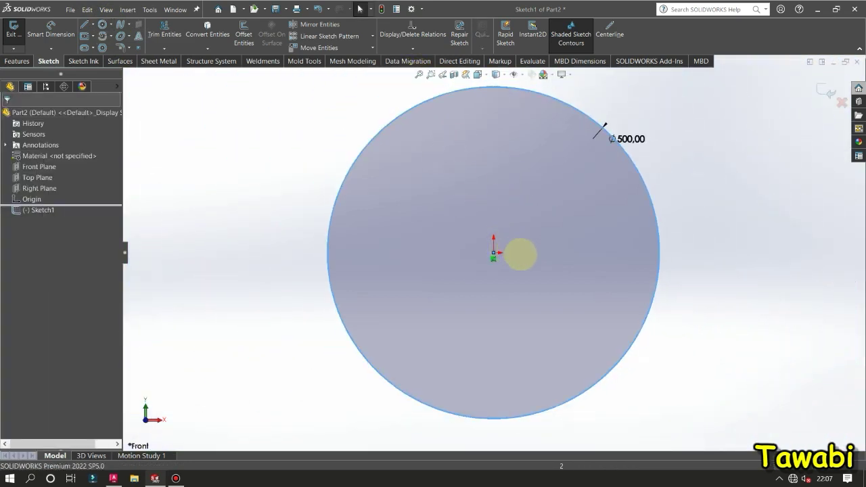
Draw a vertical centerline from the origin up to the top of the circle.
{"action": "left_click", "coordinate": [606, 37]}
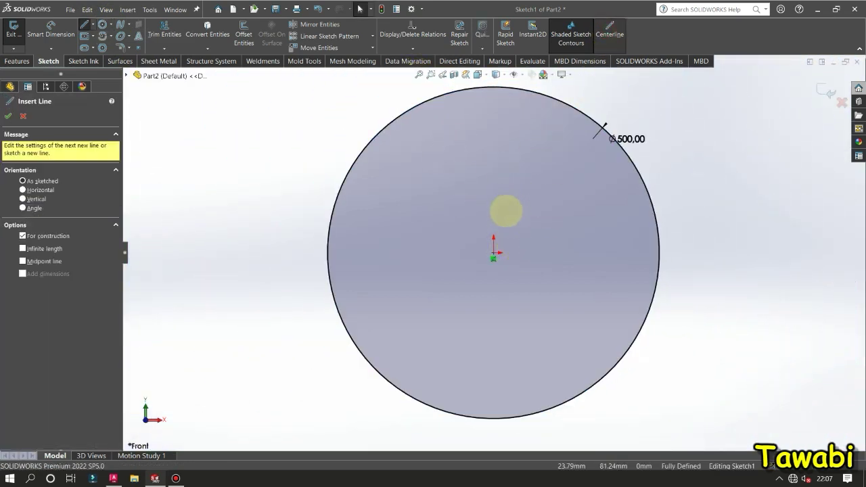
{"action": "left_click", "coordinate": [493, 253]}
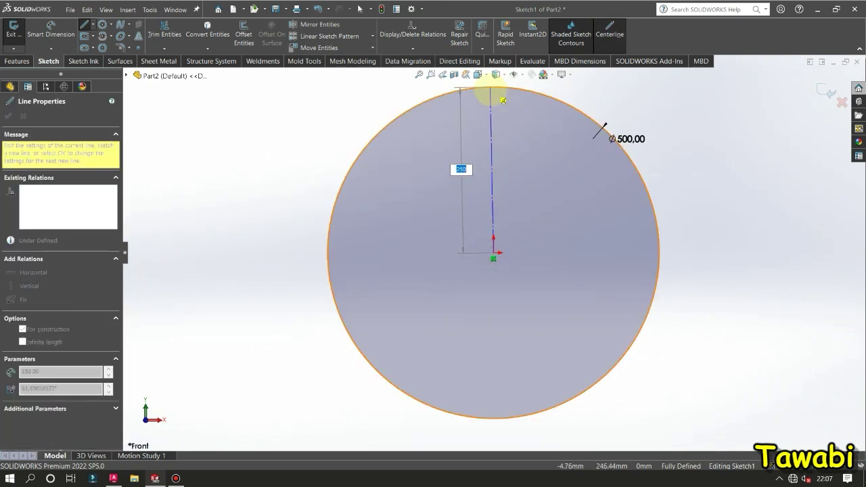
{"action": "left_click", "coordinate": [493, 87]}
{"action": "key", "text": "Escape"}
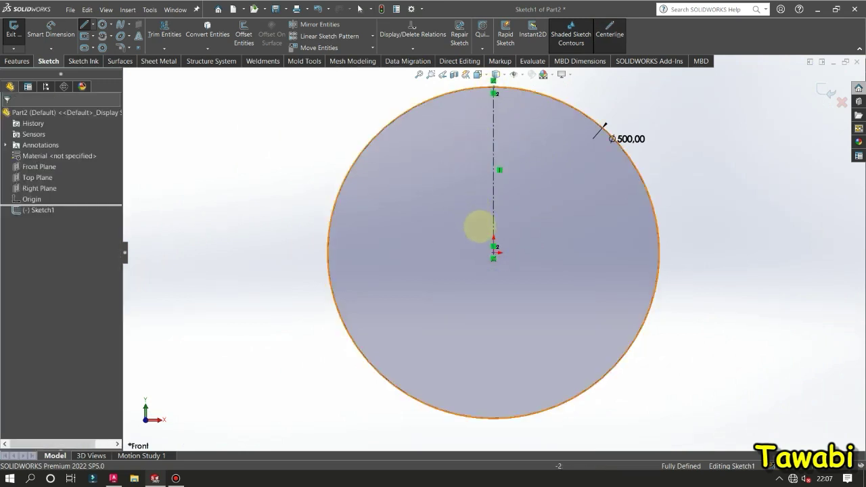
Draw a second centerline from the origin to the circle, tilted about 8° to the left of the vertical one.
{"action": "key", "text": "Return"}
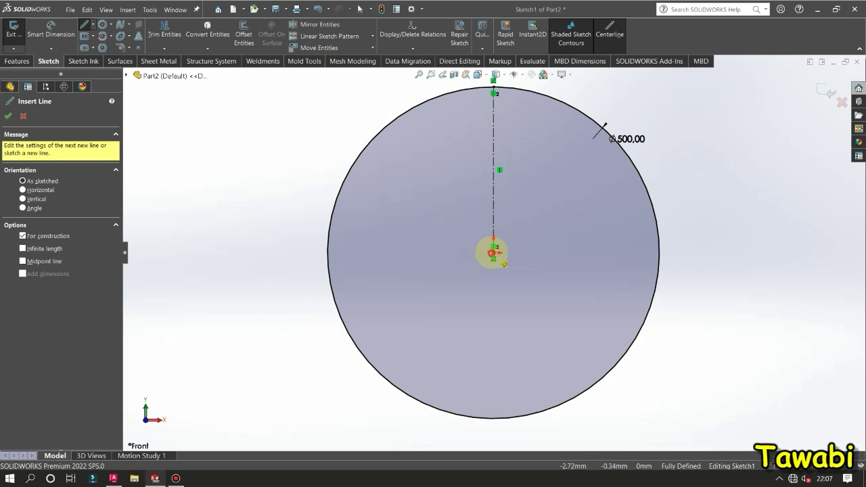
{"action": "left_click", "coordinate": [494, 253]}
{"action": "left_click", "coordinate": [470, 85]}
{"action": "key", "text": "Escape"}
Dimension the angle between the two centerlines and set it to 0.025 degrees.
{"action": "scroll", "coordinate": [508, 91], "scroll_direction": "down", "scroll_amount": 3}
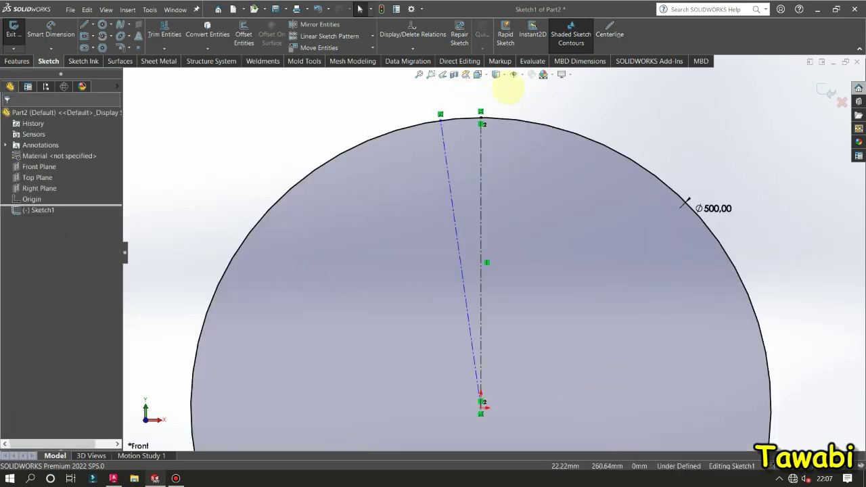
{"action": "scroll", "coordinate": [497, 108], "scroll_direction": "down", "scroll_amount": 2}
{"action": "left_click", "coordinate": [51, 28]}
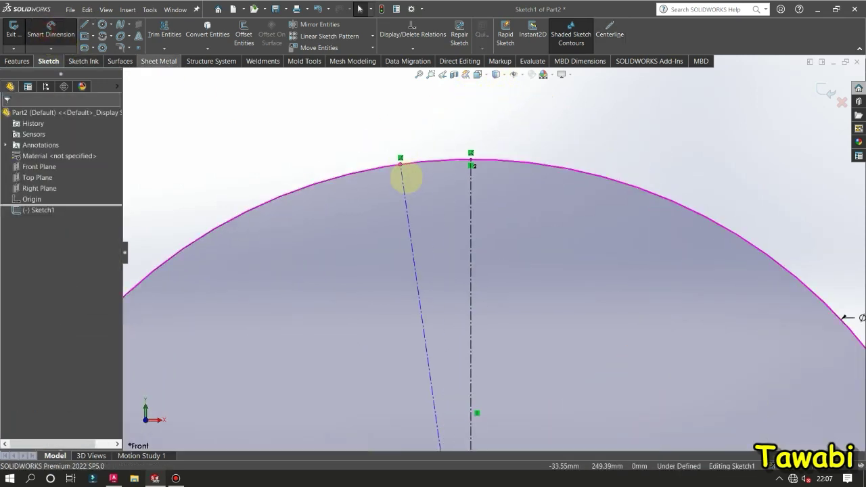
{"action": "left_click", "coordinate": [406, 209]}
{"action": "left_click", "coordinate": [470, 209]}
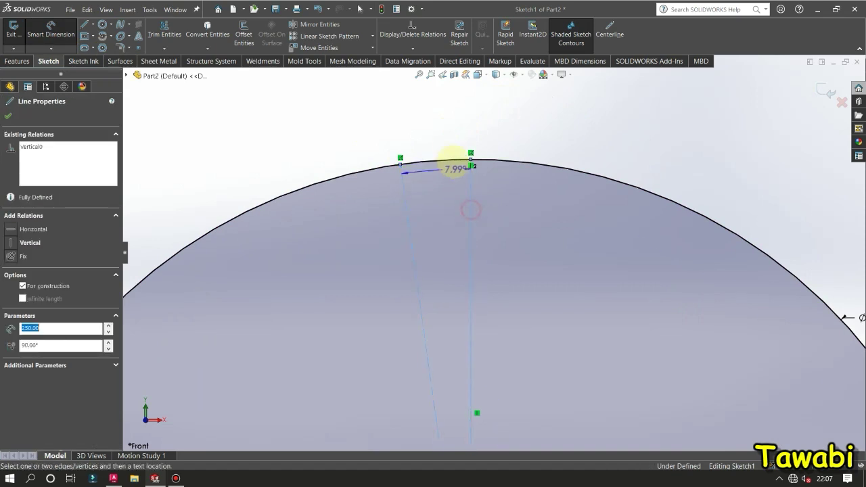
{"action": "left_click", "coordinate": [443, 128]}
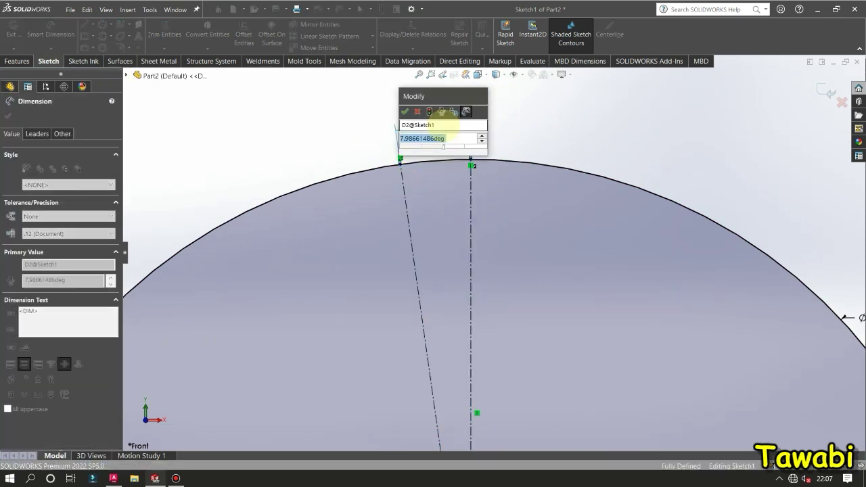
{"action": "key", "text": "BackSpace"}
{"action": "type", "text": ".025"}
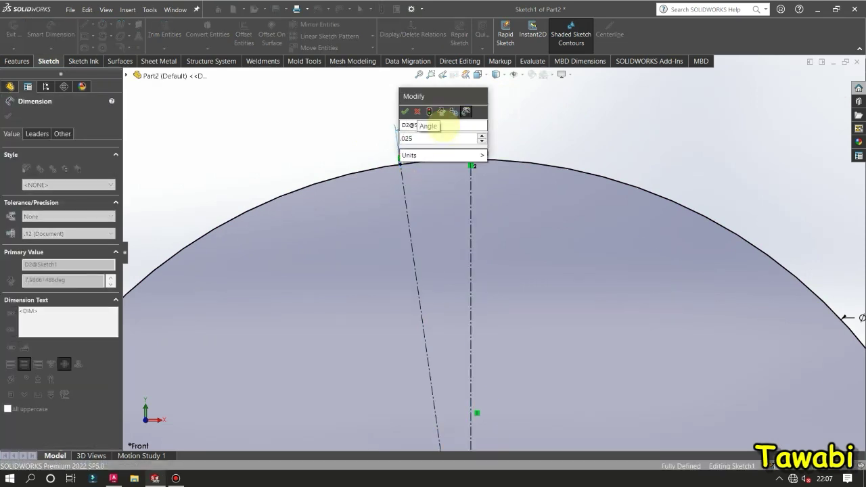
{"action": "key", "text": "Return"}
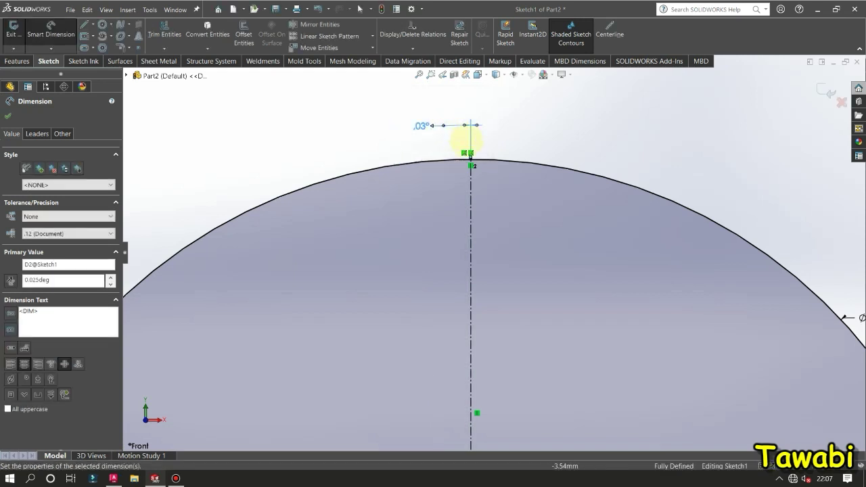
{"action": "left_click", "coordinate": [297, 160]}
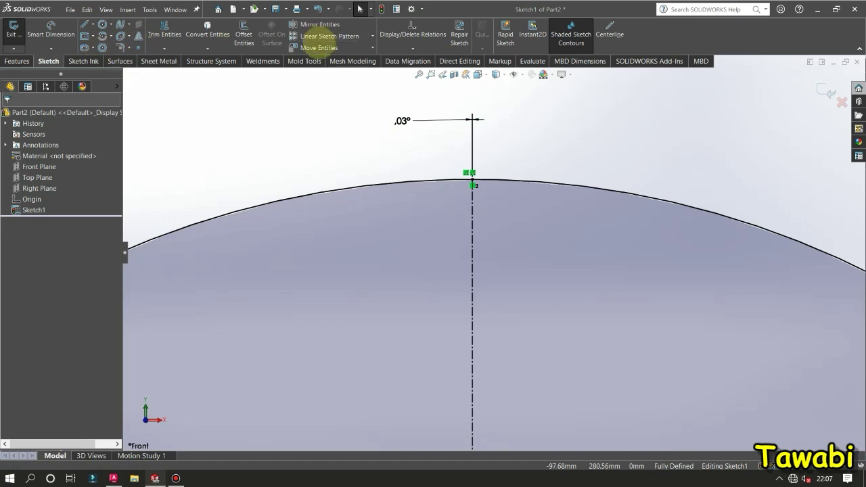
Mirror the tilted centerline about the vertical centerline, keeping the original.
{"action": "left_click", "coordinate": [430, 74]}
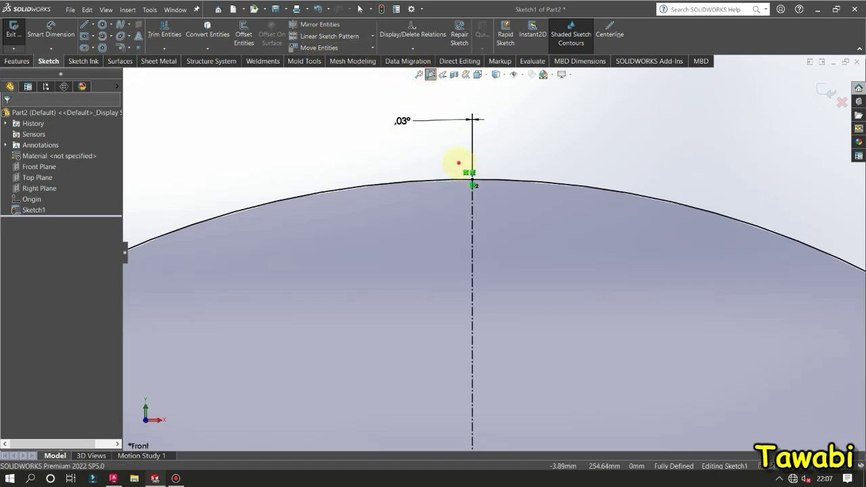
{"action": "left_click_drag", "start_coordinate": [459, 163], "coordinate": [483, 194]}
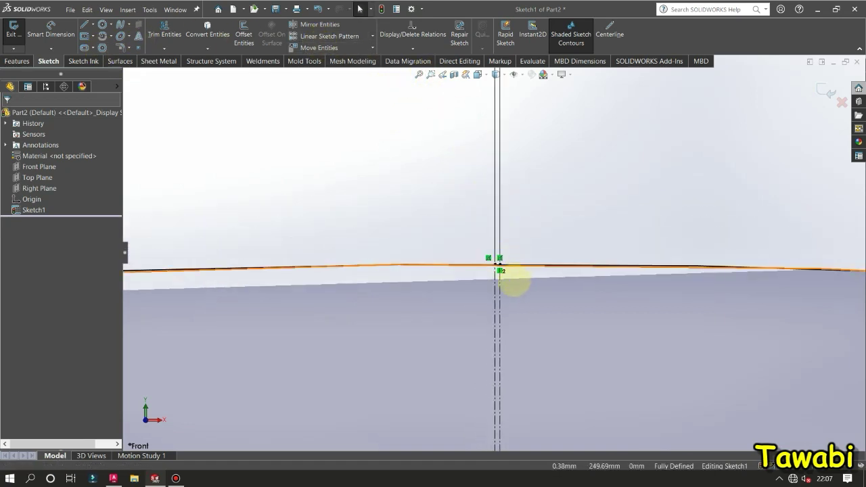
{"action": "scroll", "coordinate": [515, 284], "scroll_direction": "up", "scroll_amount": 2}
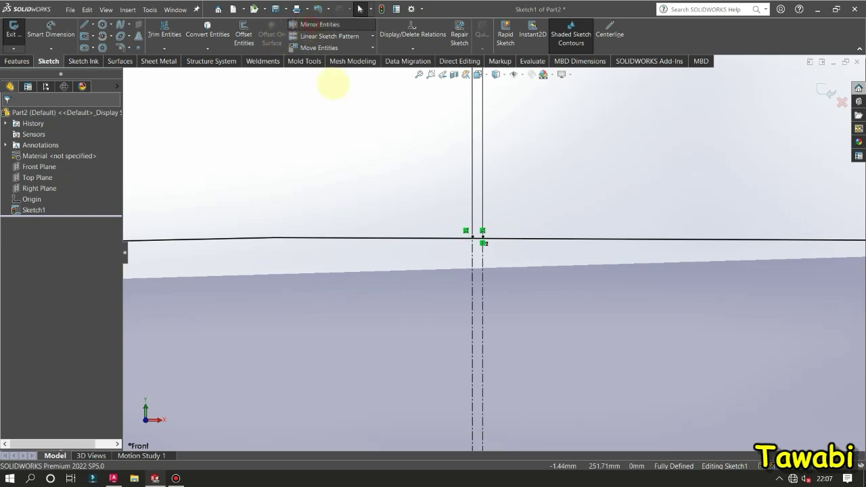
{"action": "left_click", "coordinate": [318, 24]}
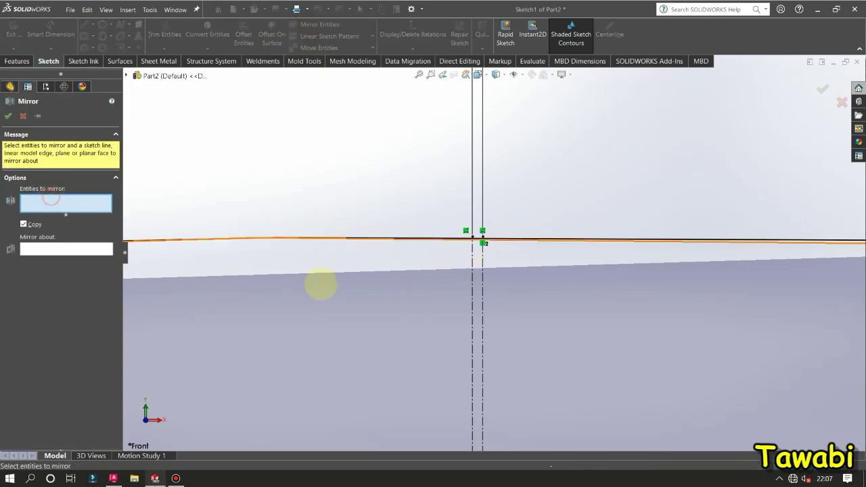
{"action": "left_click", "coordinate": [469, 243]}
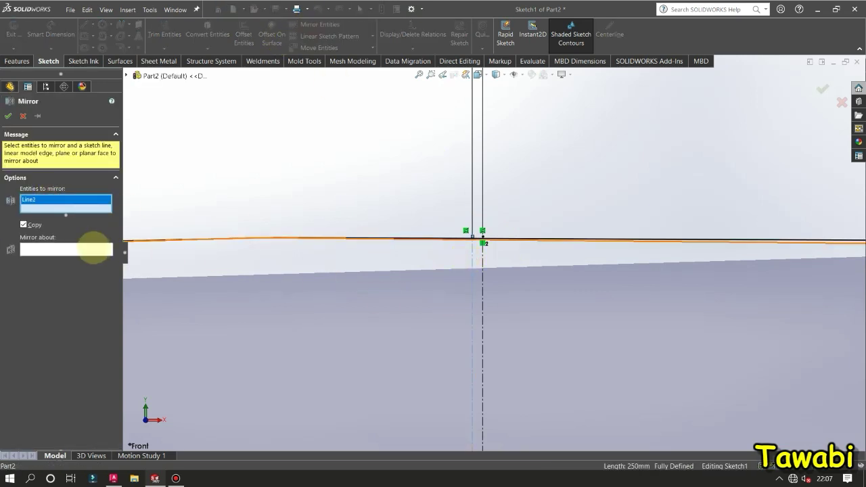
{"action": "left_click", "coordinate": [81, 249]}
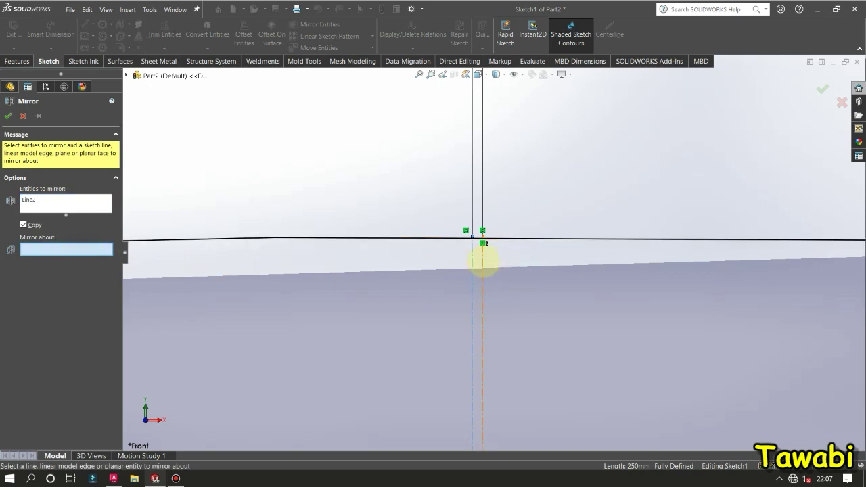
{"action": "left_click", "coordinate": [483, 260]}
{"action": "right_click", "coordinate": [482, 261]}
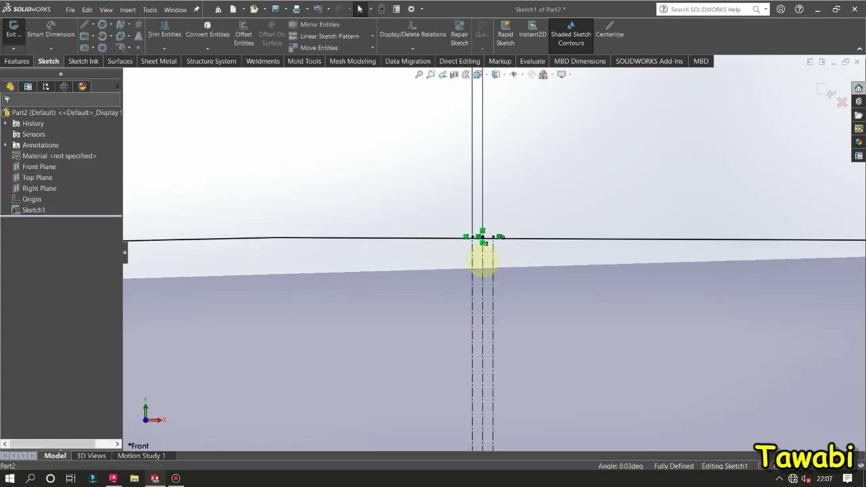
Trim away the short arc of the circle between the two outer centerlines with Power trim.
{"action": "left_click", "coordinate": [165, 31]}
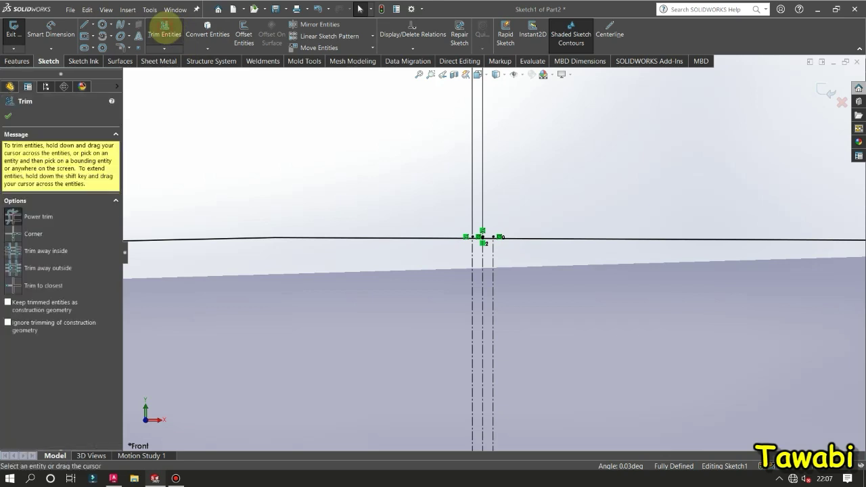
{"action": "scroll", "coordinate": [501, 238], "scroll_direction": "down", "scroll_amount": 3}
{"action": "left_click_drag", "start_coordinate": [475, 254], "coordinate": [465, 220]}
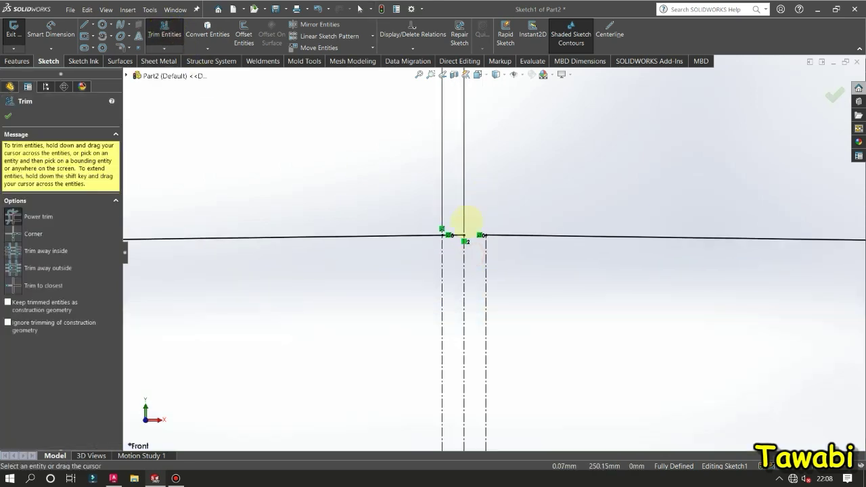
{"action": "left_click_drag", "start_coordinate": [451, 255], "coordinate": [458, 176]}
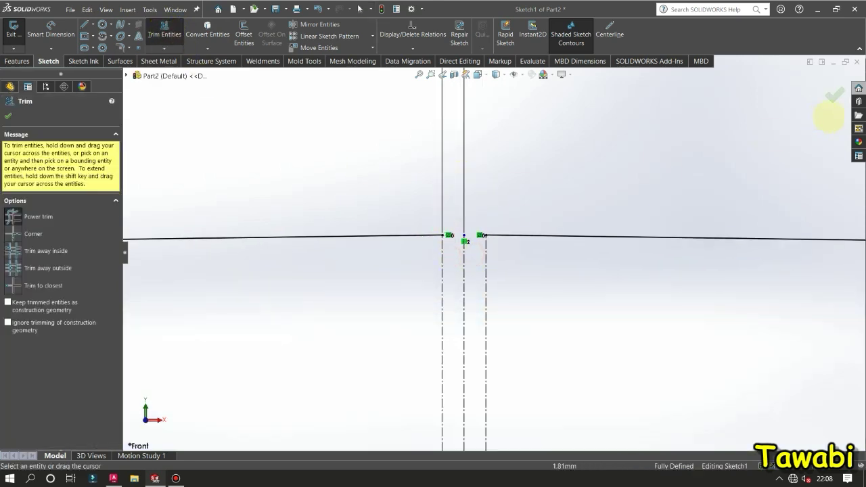
{"action": "left_click", "coordinate": [833, 97]}
Exit the finished sketch of the split circle.
{"action": "scroll", "coordinate": [467, 179], "scroll_direction": "up", "scroll_amount": 3}
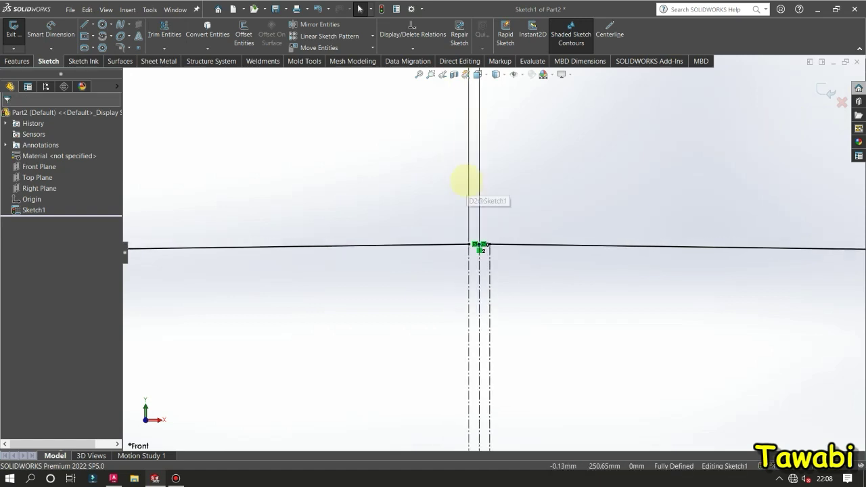
{"action": "left_click", "coordinate": [419, 74]}
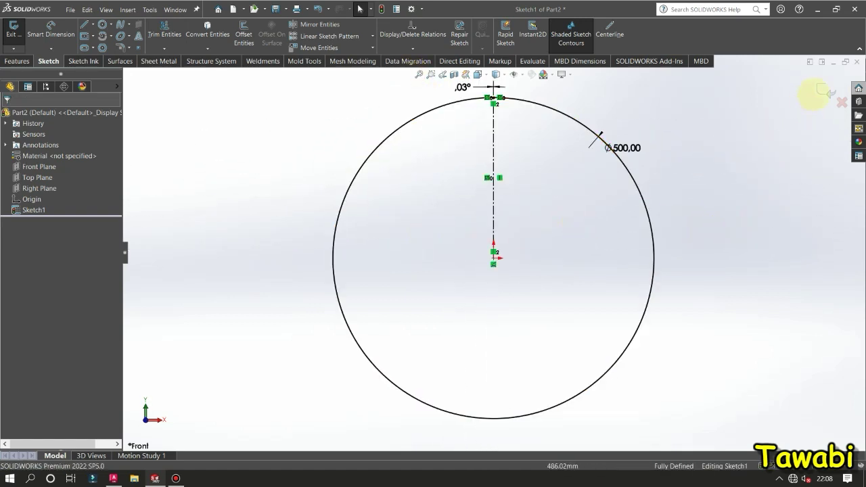
{"action": "left_click", "coordinate": [823, 89]}
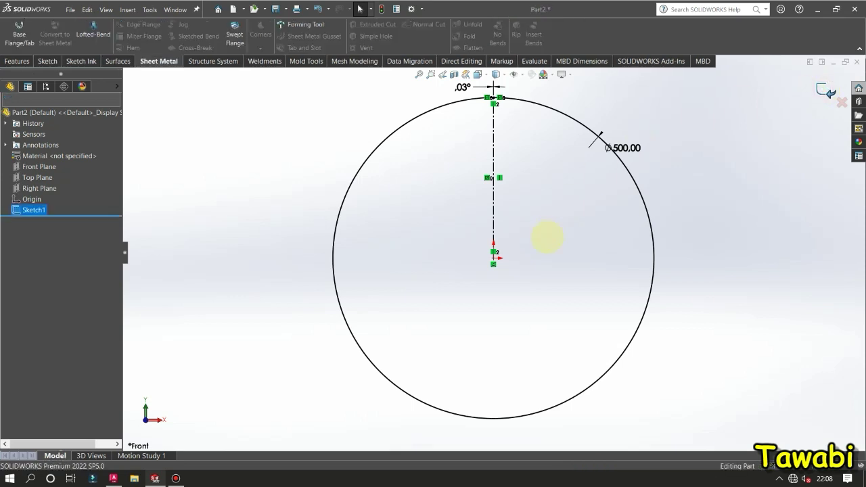
{"action": "scroll", "coordinate": [529, 268], "scroll_direction": "down", "scroll_amount": 5}
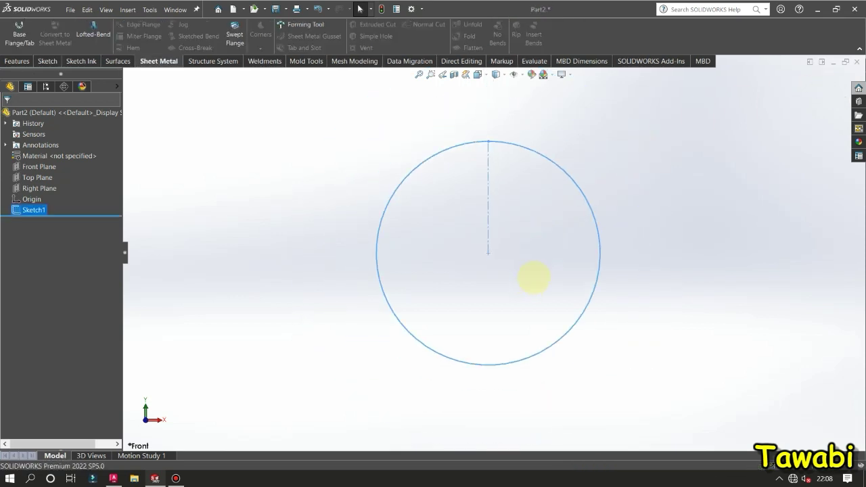
Create a reference plane parallel to the Front Plane at an offset of 600 mm.
{"action": "middle_click_drag", "start_coordinate": [622, 238], "coordinate": [559, 272]}
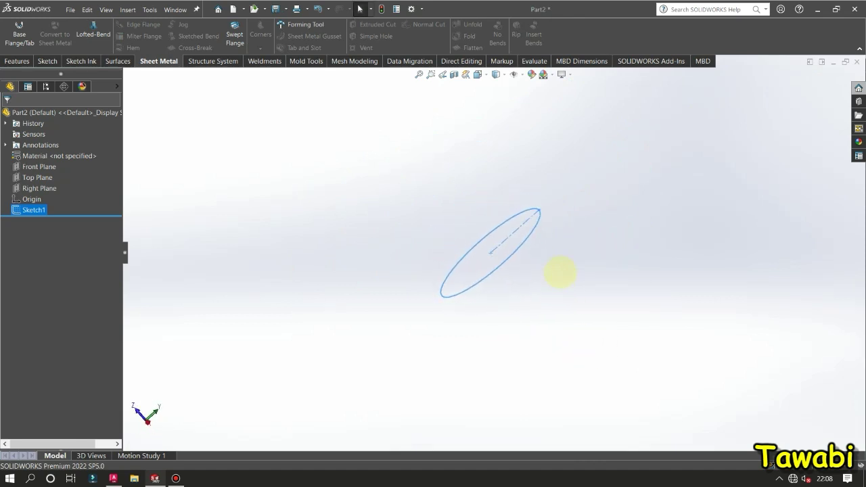
{"action": "key", "text": "ctrl+7"}
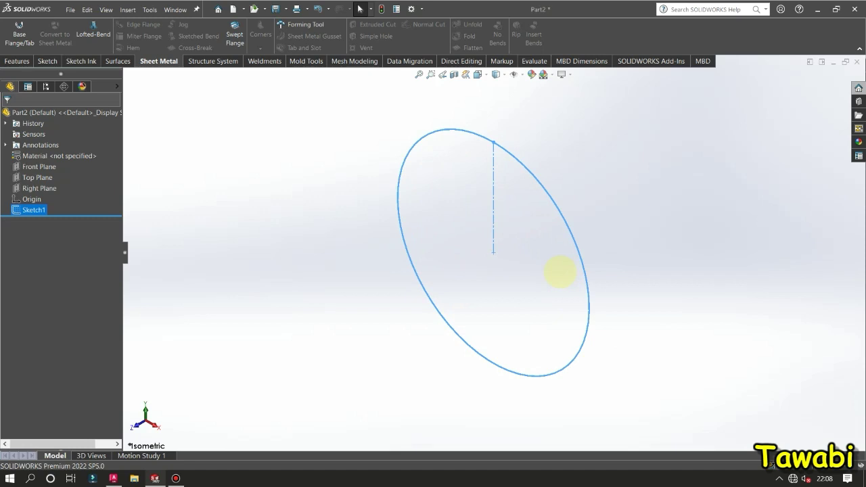
{"action": "left_click", "coordinate": [17, 61]}
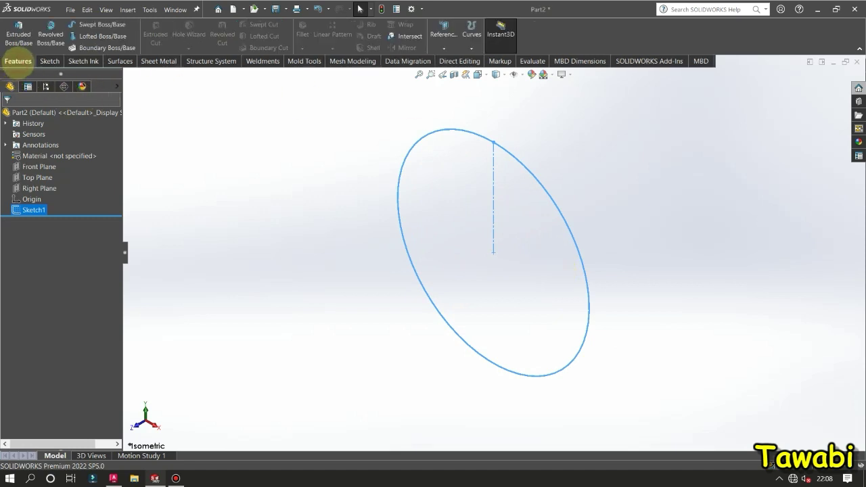
{"action": "left_click", "coordinate": [443, 48]}
{"action": "left_click", "coordinate": [451, 59]}
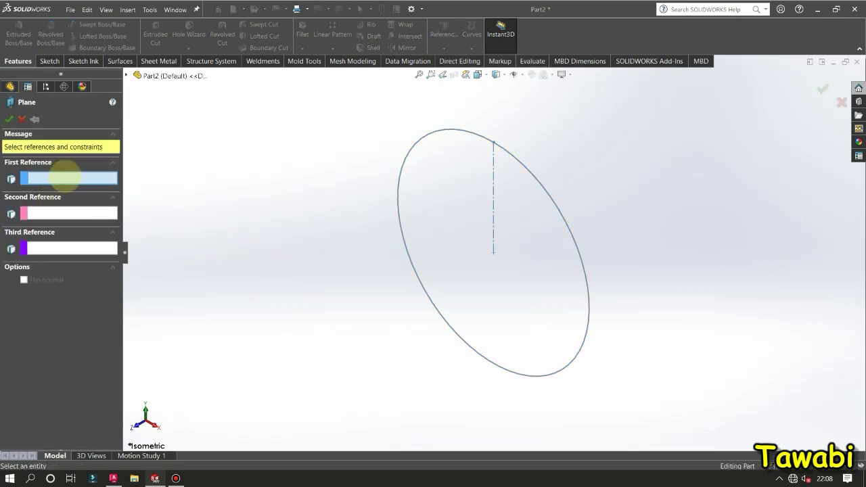
{"action": "scroll", "coordinate": [420, 271], "scroll_direction": "up", "scroll_amount": 3}
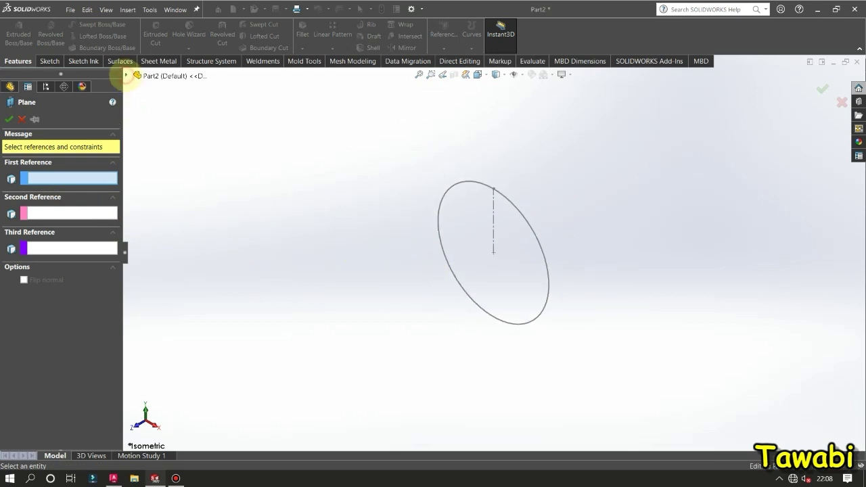
{"action": "left_click", "coordinate": [126, 75]}
{"action": "left_click", "coordinate": [170, 130]}
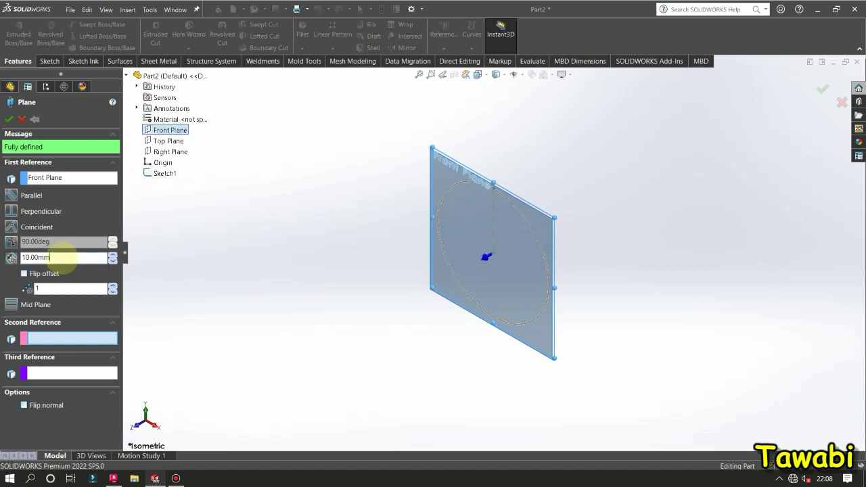
{"action": "left_click_drag", "start_coordinate": [63, 257], "coordinate": [17, 263]}
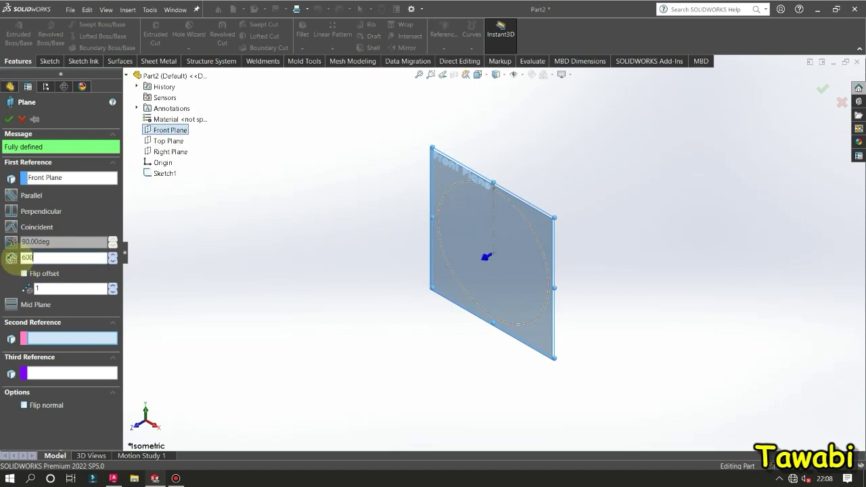
{"action": "left_click", "coordinate": [292, 222]}
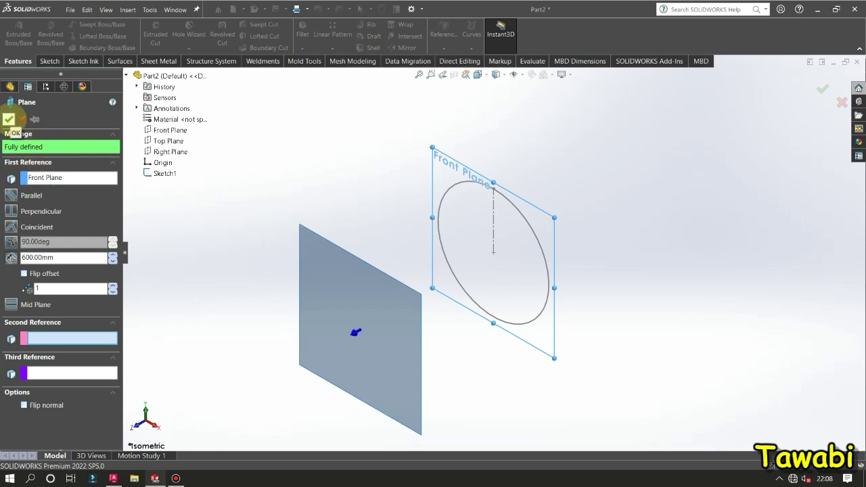
{"action": "left_click", "coordinate": [8, 119]}
{"action": "left_click", "coordinate": [690, 256]}
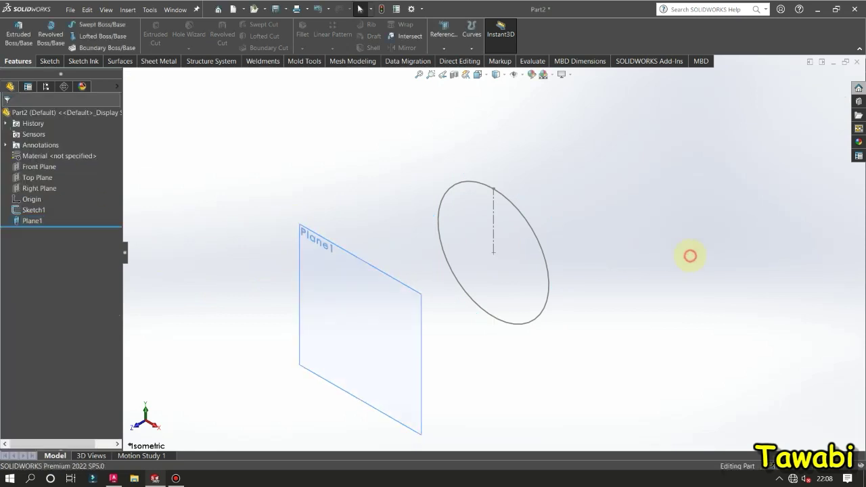
Start a sketch on the offset plane and draw a 1000 mm diameter circle centred on the top end of the first profile's vertical centerline.
{"action": "left_click", "coordinate": [360, 312]}
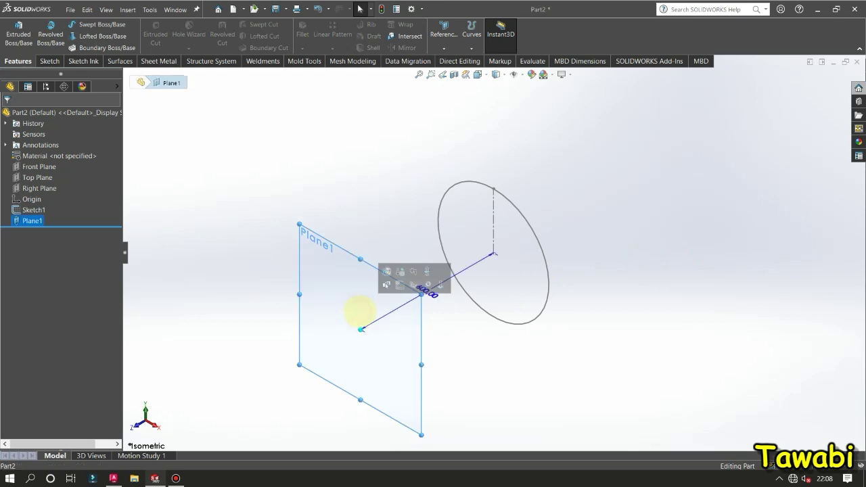
{"action": "left_click", "coordinate": [399, 287]}
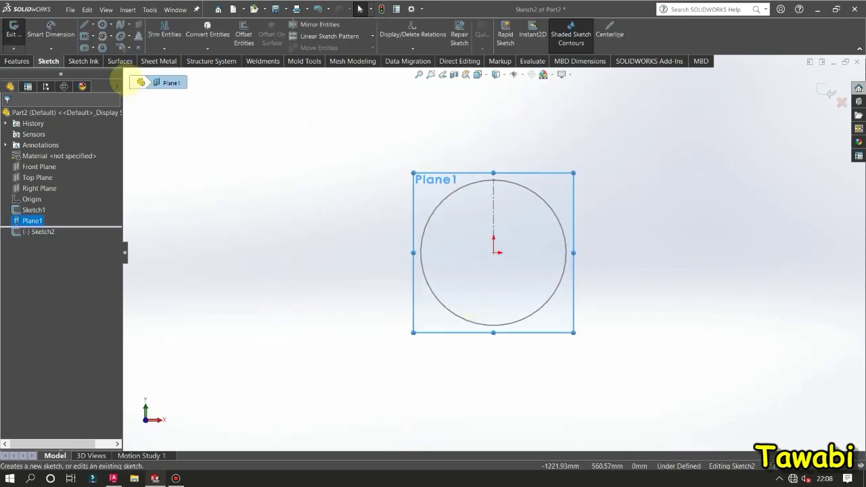
{"action": "left_click", "coordinate": [108, 25]}
{"action": "left_click", "coordinate": [118, 36]}
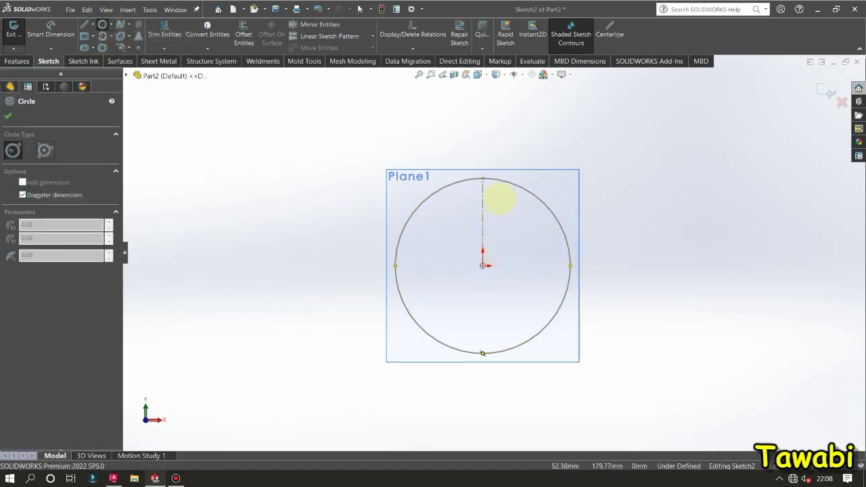
{"action": "left_click", "coordinate": [482, 178]}
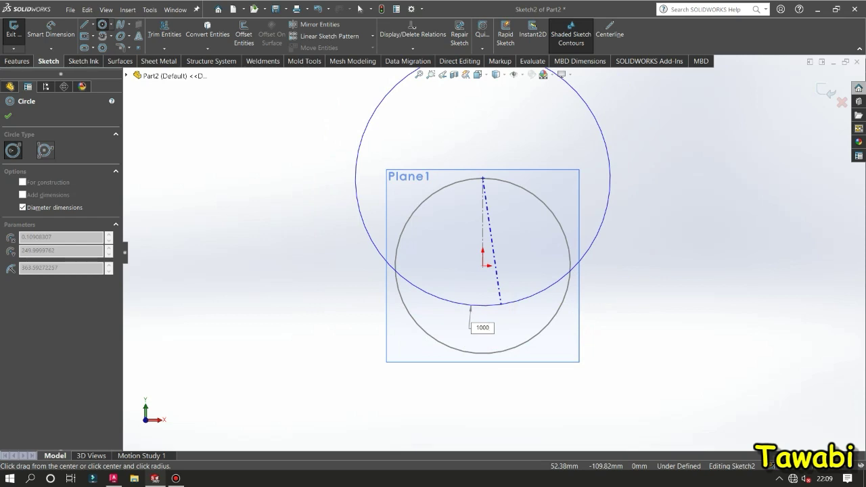
{"action": "left_click", "coordinate": [500, 304]}
{"action": "scroll", "coordinate": [483, 348], "scroll_direction": "down", "scroll_amount": 3}
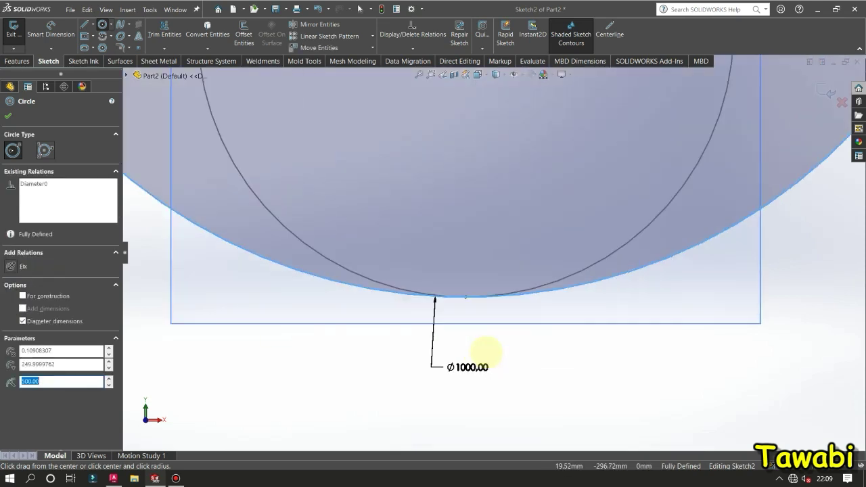
{"action": "scroll", "coordinate": [486, 350], "scroll_direction": "up", "scroll_amount": 8}
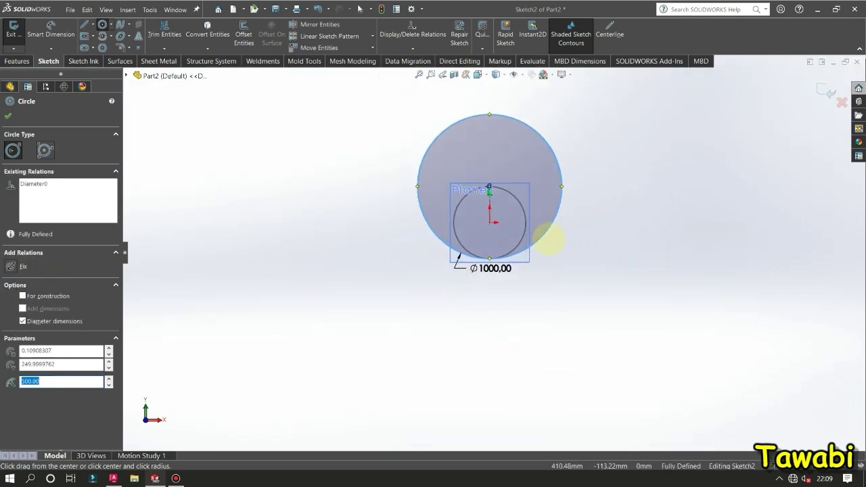
{"action": "key", "text": "Escape"}
Examine the 1000 mm circle against the first profile from an angle and return to a view normal to the sketch plane.
{"action": "mouse_move", "coordinate": [583, 231]}
{"action": "middle_mouse_down"}
{"action": "mouse_move", "coordinate": [467, 298]}
{"action": "mouse_move", "coordinate": [536, 351]}
{"action": "mouse_move", "coordinate": [584, 367]}
{"action": "mouse_move", "coordinate": [583, 351]}
{"action": "middle_mouse_up"}
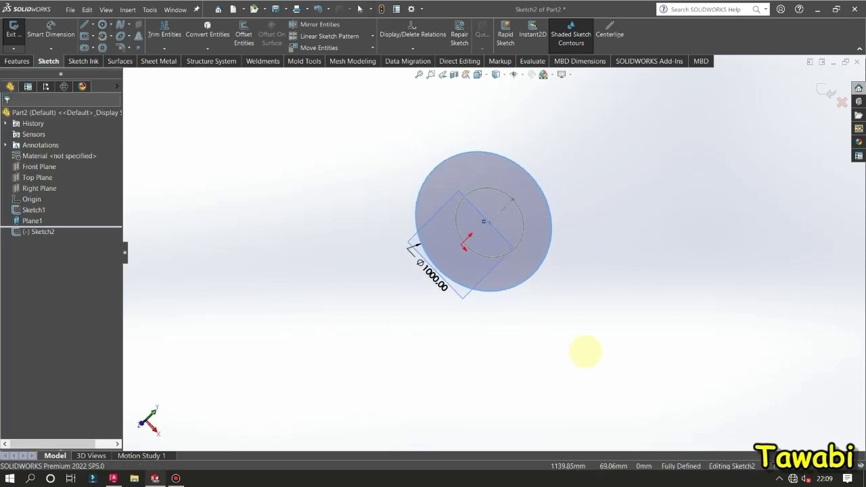
{"action": "left_click", "coordinate": [534, 202]}
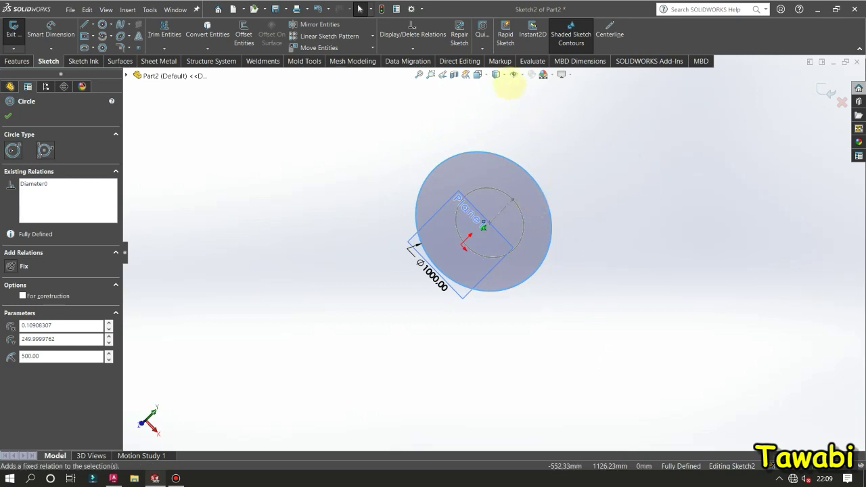
{"action": "left_click", "coordinate": [525, 140]}
{"action": "left_click", "coordinate": [518, 180]}
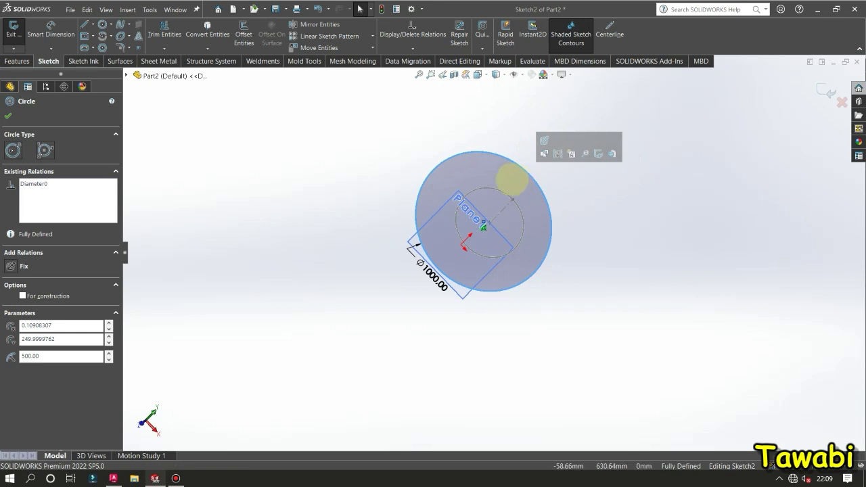
{"action": "left_click", "coordinate": [504, 76]}
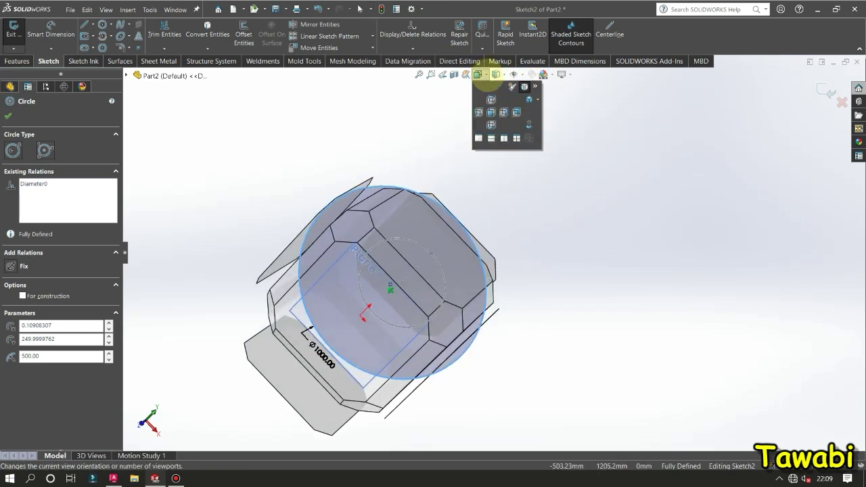
{"action": "left_click", "coordinate": [496, 74]}
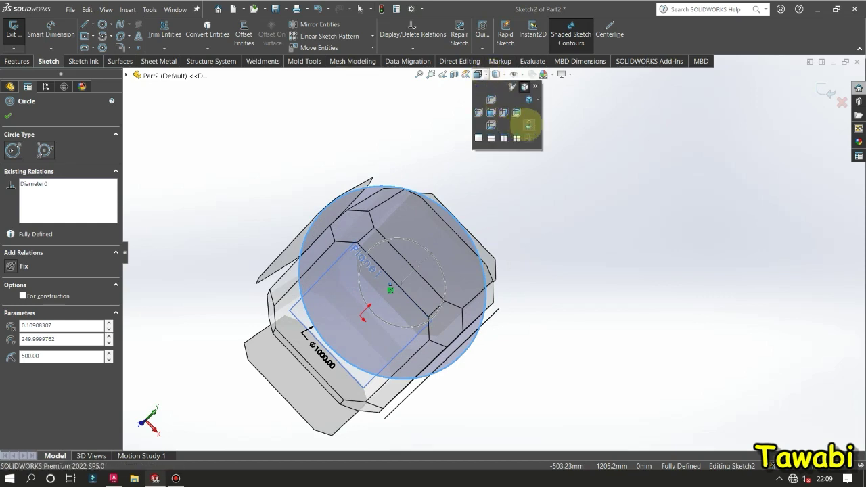
{"action": "left_click", "coordinate": [526, 122]}
{"action": "left_click", "coordinate": [669, 196]}
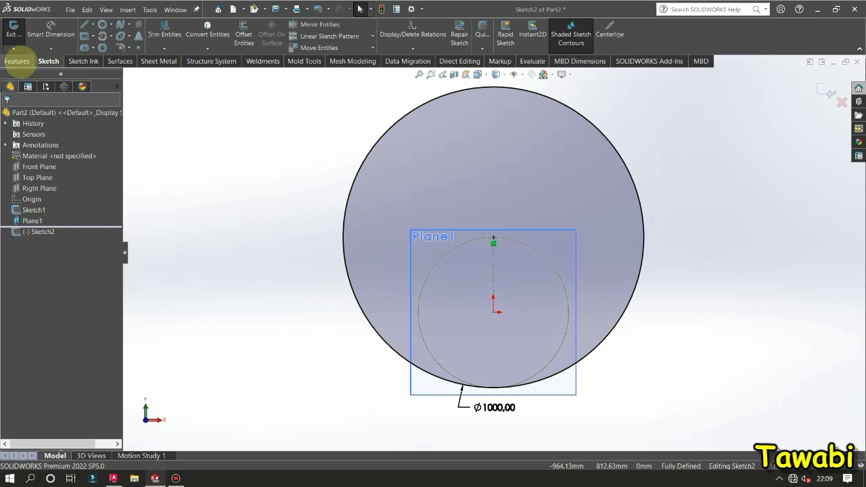
Draw a vertical centerline from the top of the 1000 mm circle down to its centre.
{"action": "left_click", "coordinate": [608, 30]}
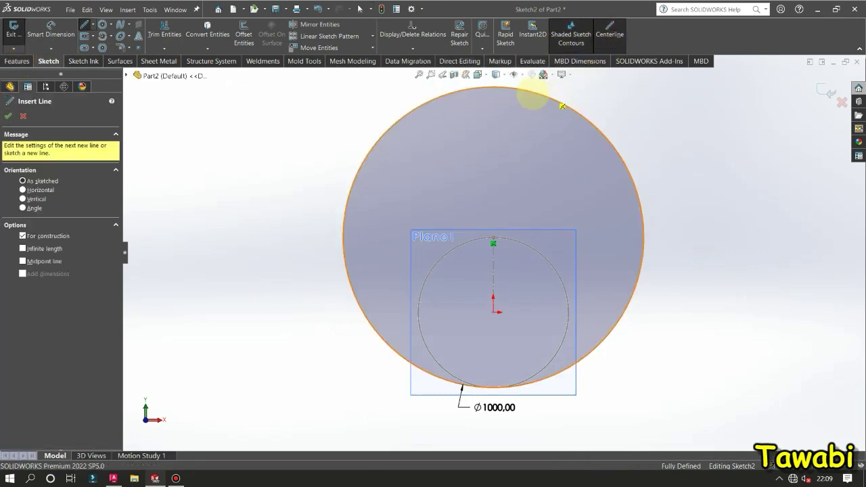
{"action": "left_click", "coordinate": [493, 87]}
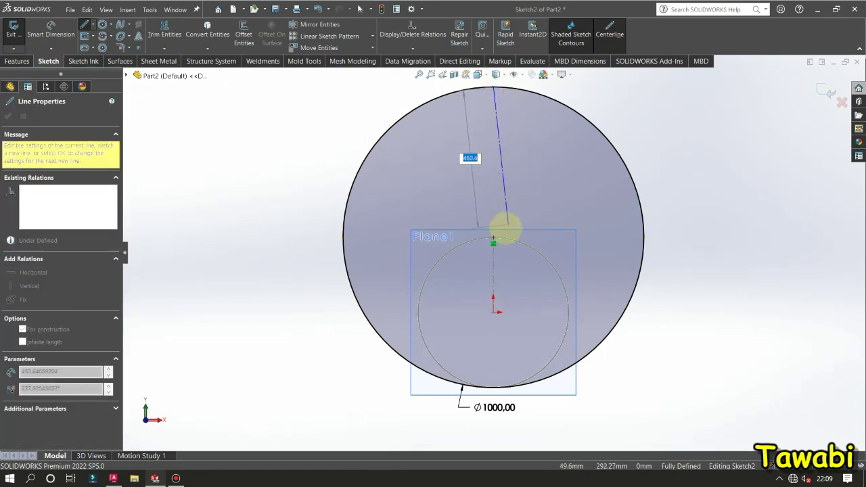
{"action": "scroll", "coordinate": [506, 226], "scroll_direction": "down", "scroll_amount": 3}
{"action": "scroll", "coordinate": [497, 238], "scroll_direction": "down", "scroll_amount": 2}
{"action": "left_click", "coordinate": [472, 252]}
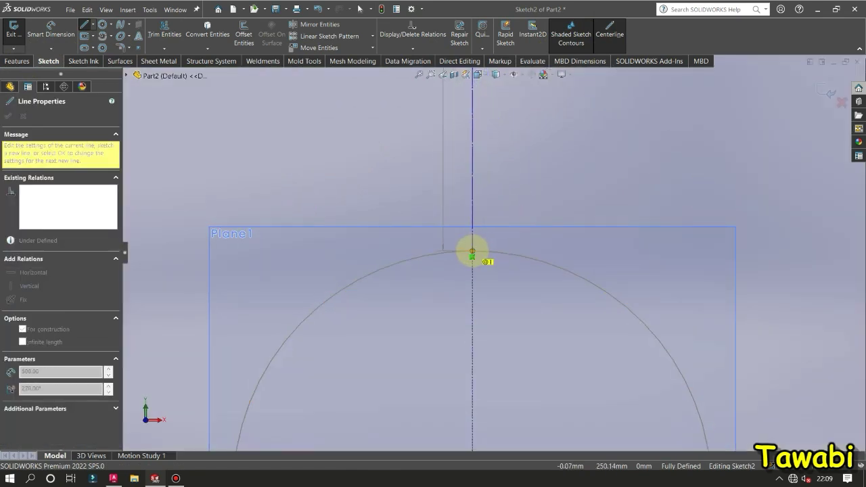
{"action": "key", "text": "Escape"}
{"action": "scroll", "coordinate": [521, 230], "scroll_direction": "up", "scroll_amount": 5}
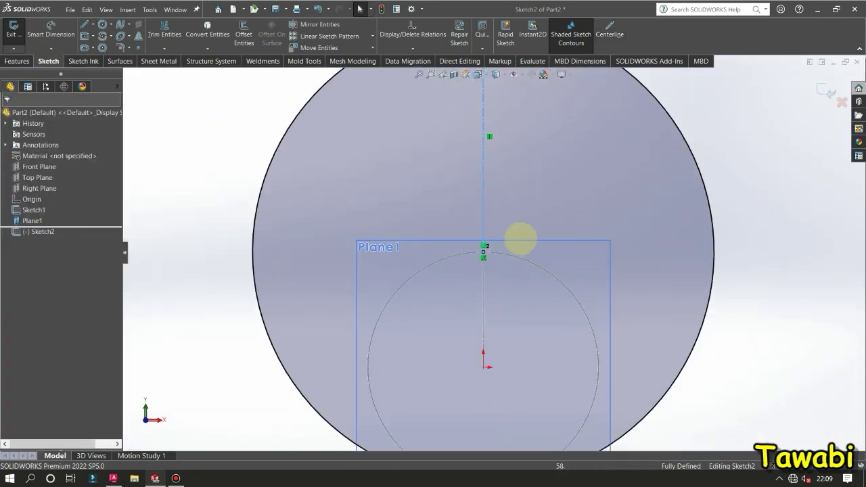
Draw a second centerline from the circle's centre to a point on its circumference just left of the vertical centerline.
{"action": "scroll", "coordinate": [488, 73], "scroll_direction": "down", "scroll_amount": 2}
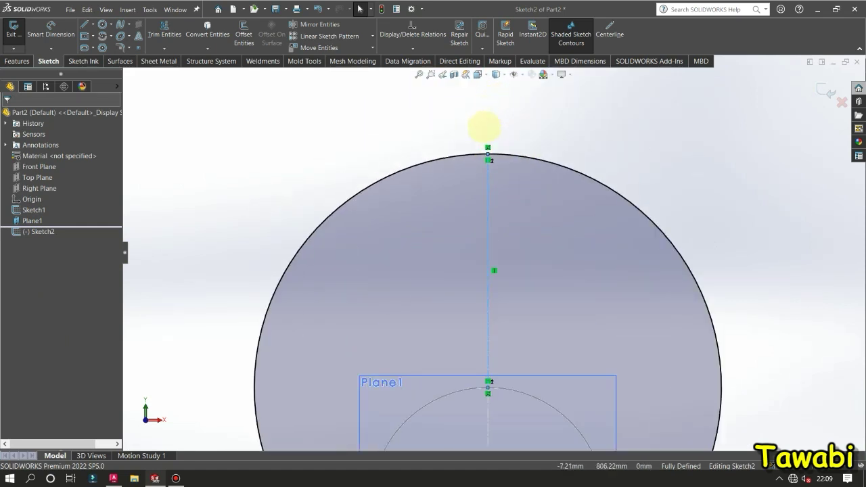
{"action": "key", "text": "Return"}
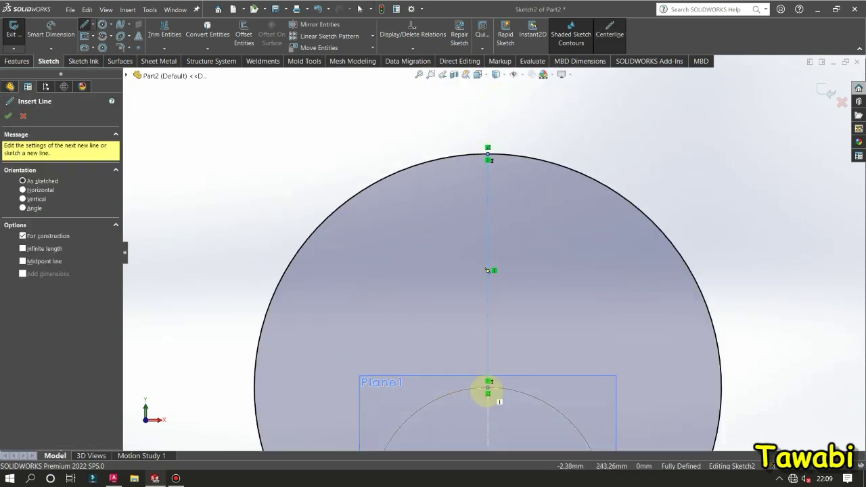
{"action": "left_click", "coordinate": [487, 384]}
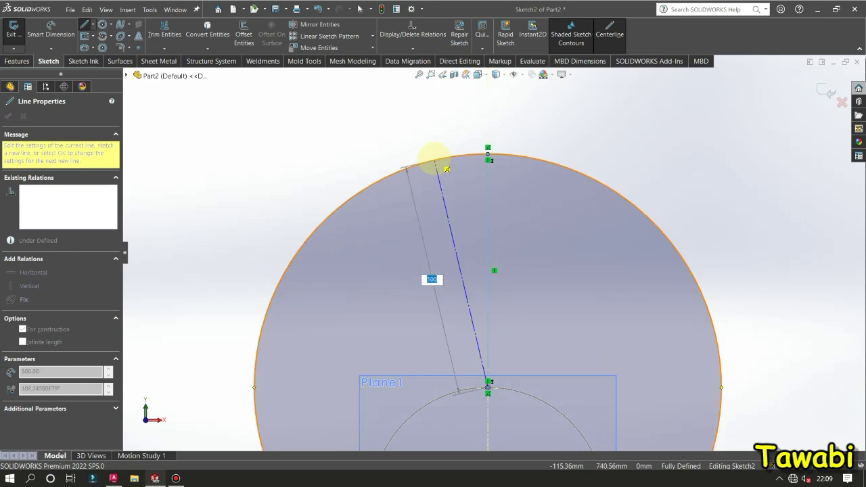
{"action": "left_click", "coordinate": [433, 154]}
{"action": "key", "text": "Escape"}
Dimension the angle between the tilted and vertical centerlines of the 1000 mm circle and set it to 0.025 degrees.
{"action": "left_click", "coordinate": [50, 30]}
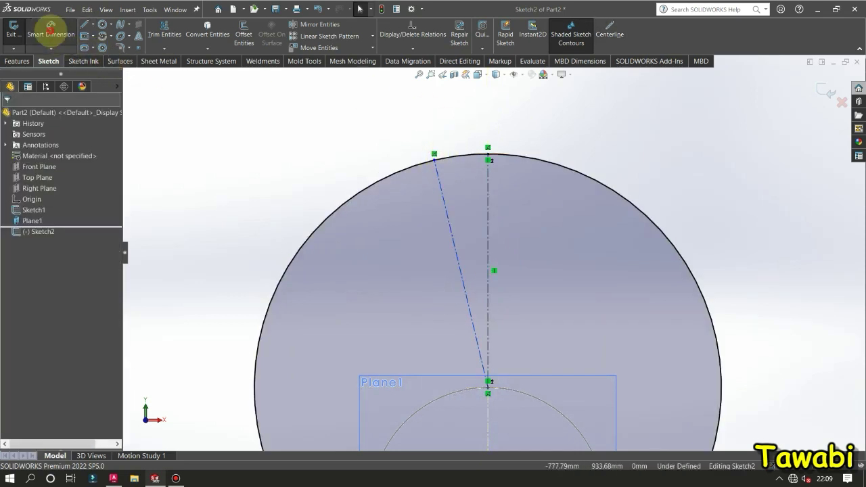
{"action": "left_click", "coordinate": [444, 202]}
{"action": "left_click", "coordinate": [487, 199]}
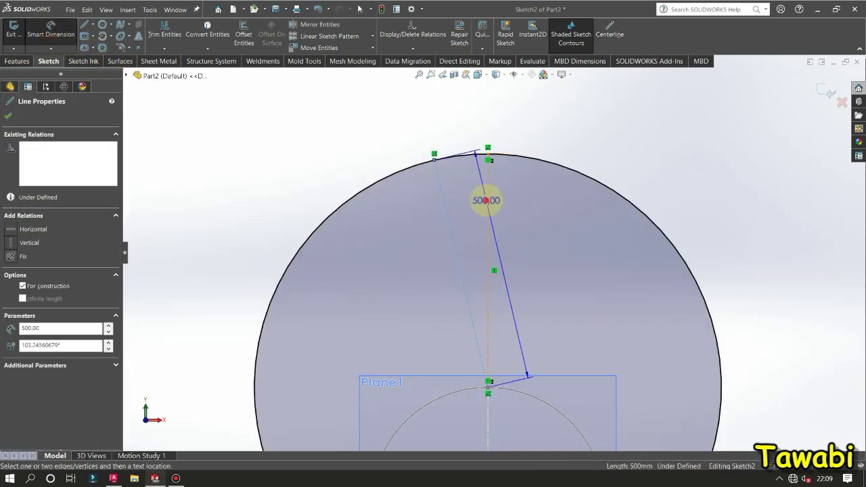
{"action": "left_click", "coordinate": [453, 123]}
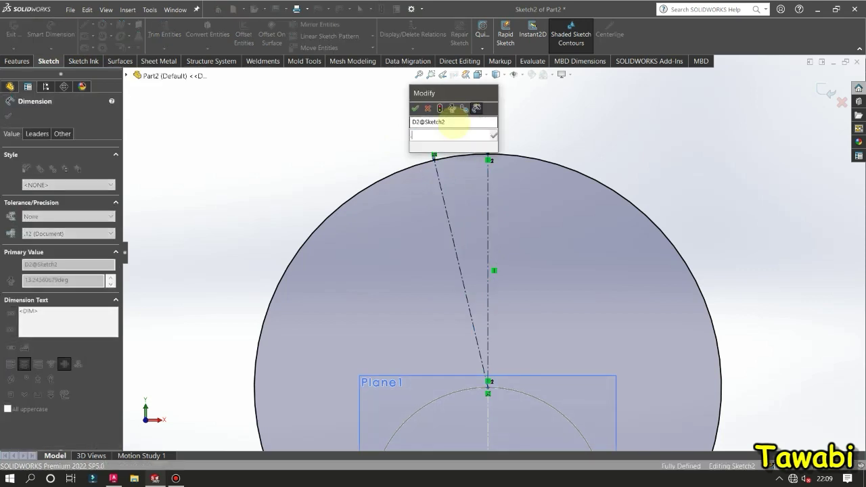
{"action": "type", "text": ".025"}
{"action": "key", "text": "Return"}
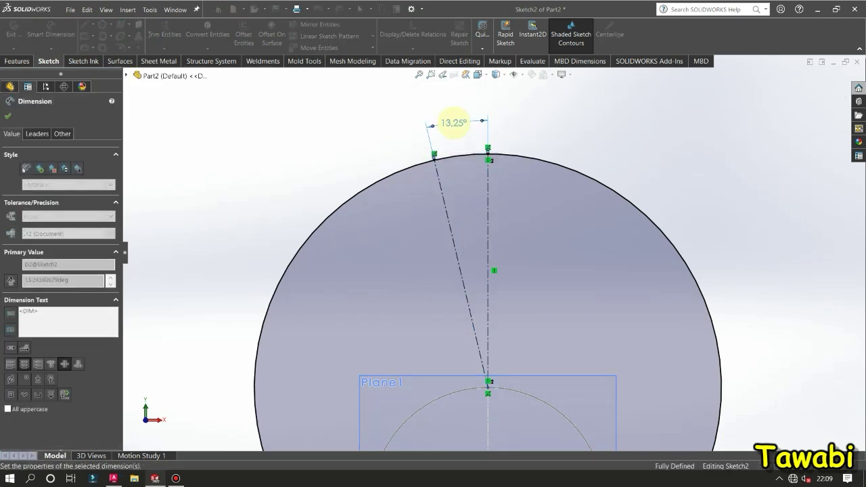
{"action": "key", "text": "Escape"}
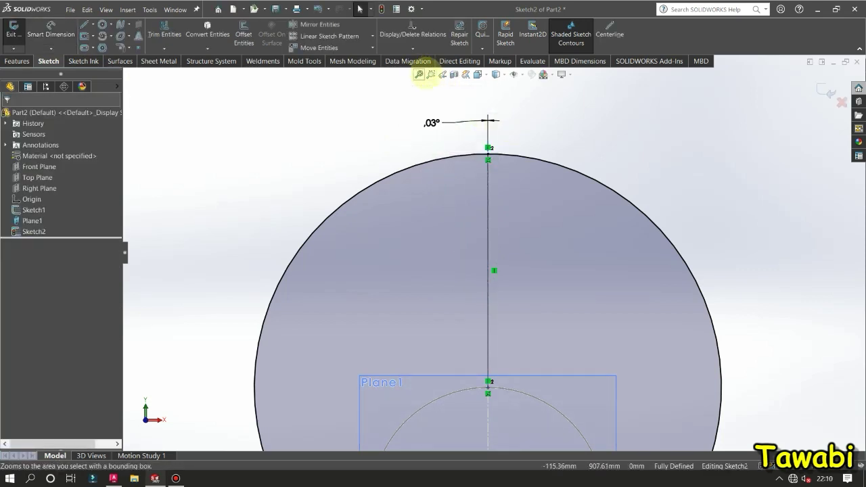
Mirror the tilted centerline of the 1000 mm circle about the vertical centerline, keeping the original.
{"action": "left_click", "coordinate": [430, 74]}
{"action": "left_click_drag", "start_coordinate": [474, 150], "coordinate": [501, 169]}
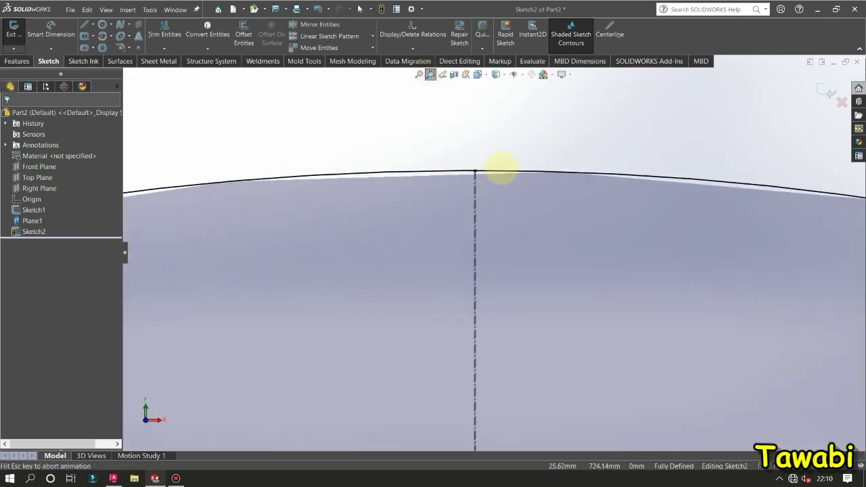
{"action": "scroll", "coordinate": [465, 182], "scroll_direction": "down", "scroll_amount": 3}
{"action": "key", "text": "Escape"}
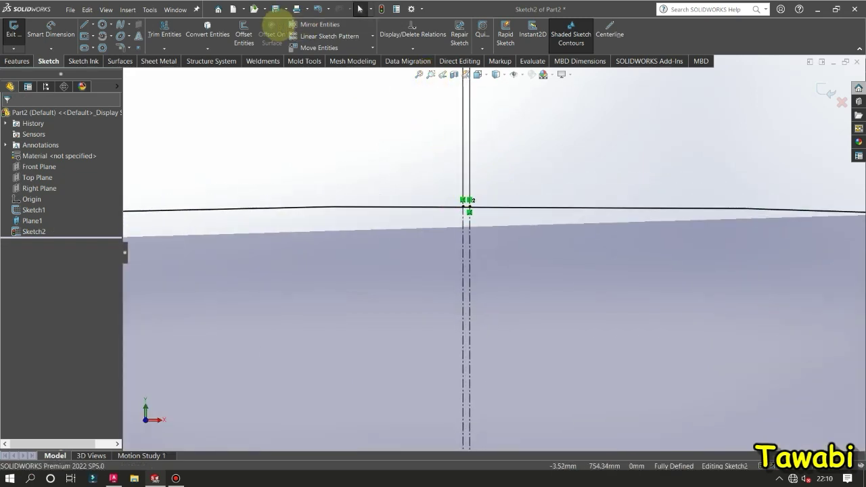
{"action": "left_click", "coordinate": [315, 24]}
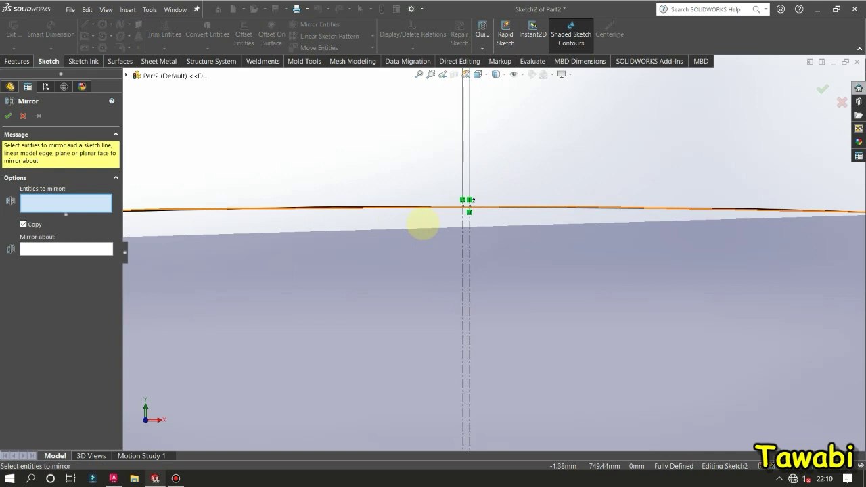
{"action": "left_click", "coordinate": [466, 223]}
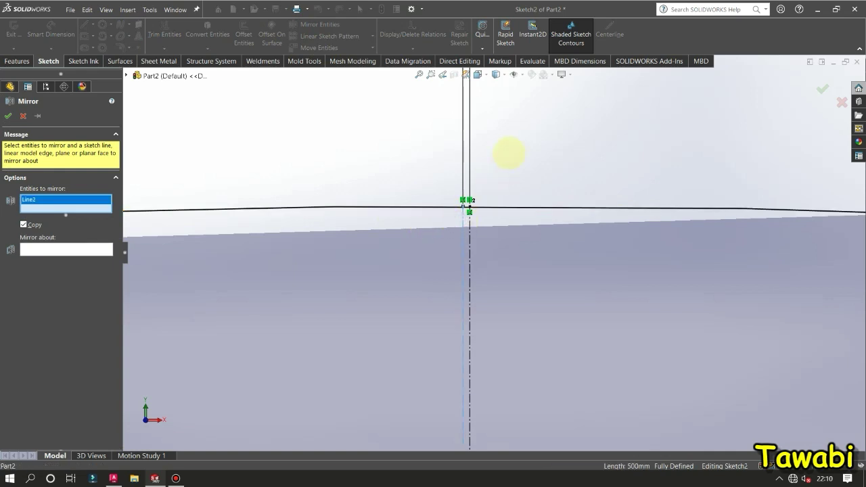
{"action": "left_click", "coordinate": [92, 250]}
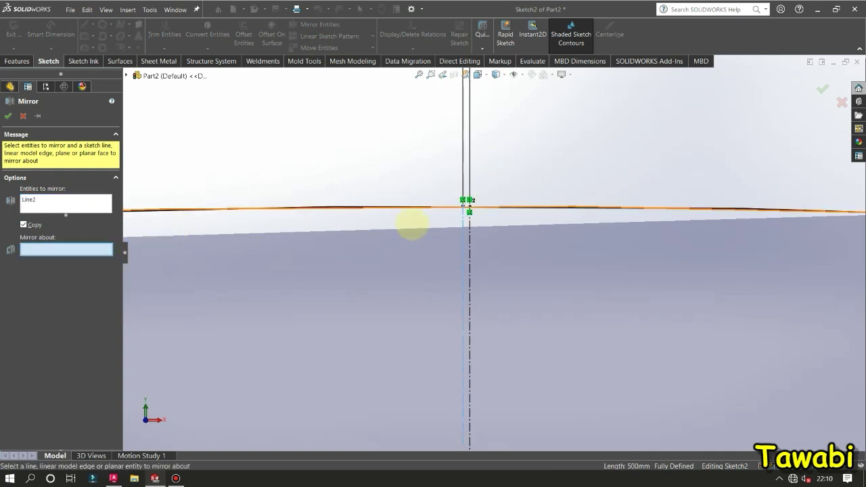
{"action": "left_click", "coordinate": [470, 223]}
{"action": "key", "text": "Return"}
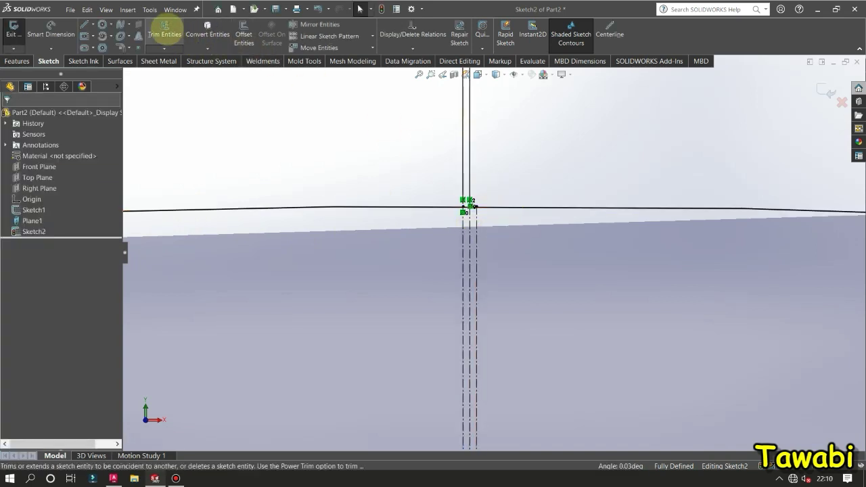
Power trim the short arcs at the top of the 1000 mm circle between the two outer centerlines and exit the sketch.
{"action": "left_click", "coordinate": [164, 31]}
{"action": "scroll", "coordinate": [467, 205], "scroll_direction": "down", "scroll_amount": 2}
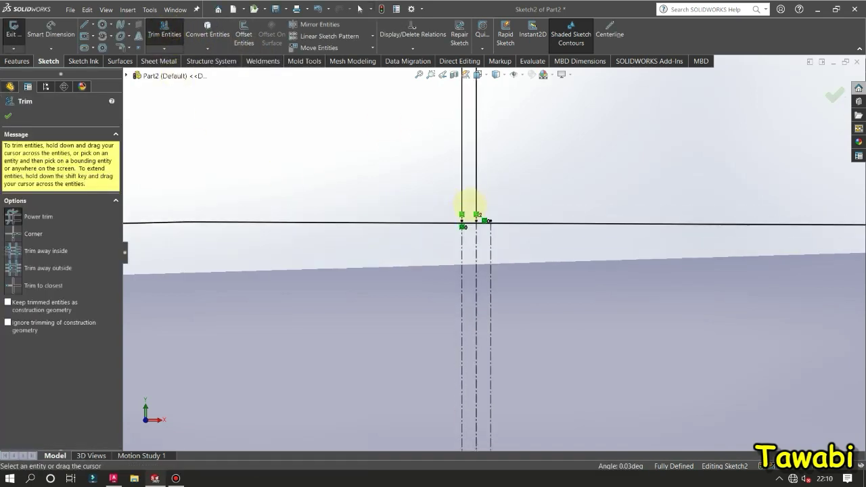
{"action": "left_click_drag", "start_coordinate": [466, 234], "coordinate": [476, 180]}
{"action": "scroll", "coordinate": [481, 232], "scroll_direction": "down", "scroll_amount": 1}
{"action": "left_click_drag", "start_coordinate": [485, 234], "coordinate": [487, 193]}
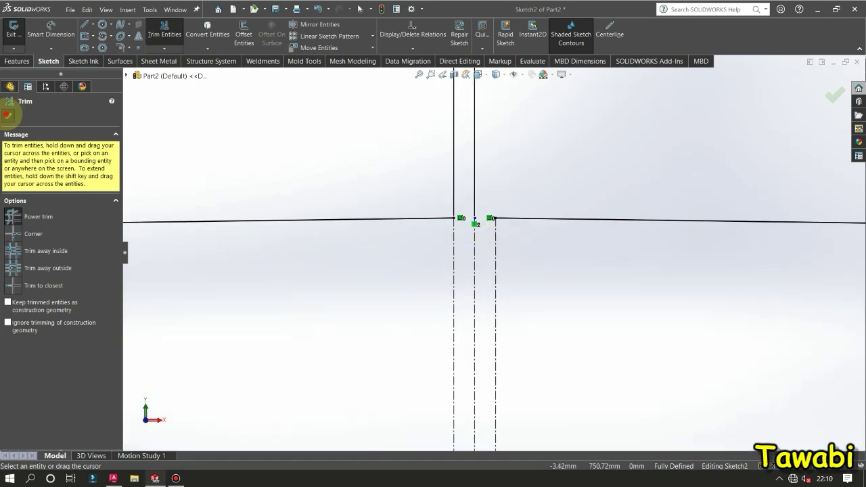
{"action": "left_click", "coordinate": [7, 115]}
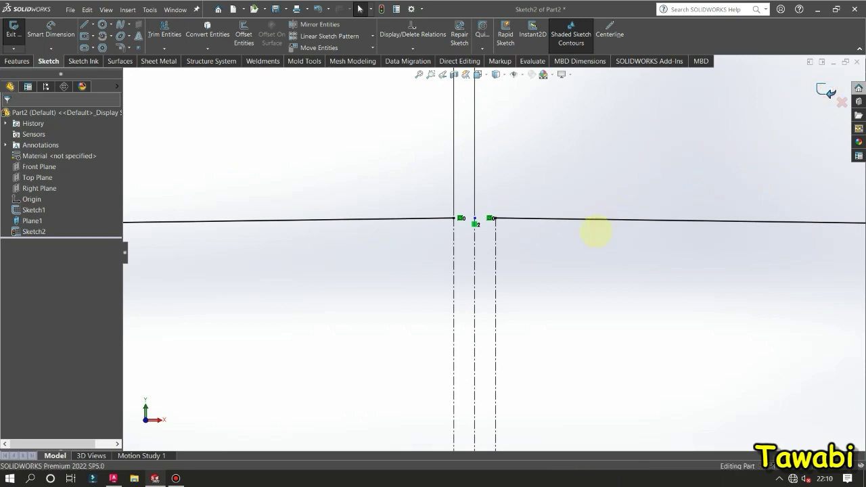
{"action": "key", "text": "ctrl+b"}
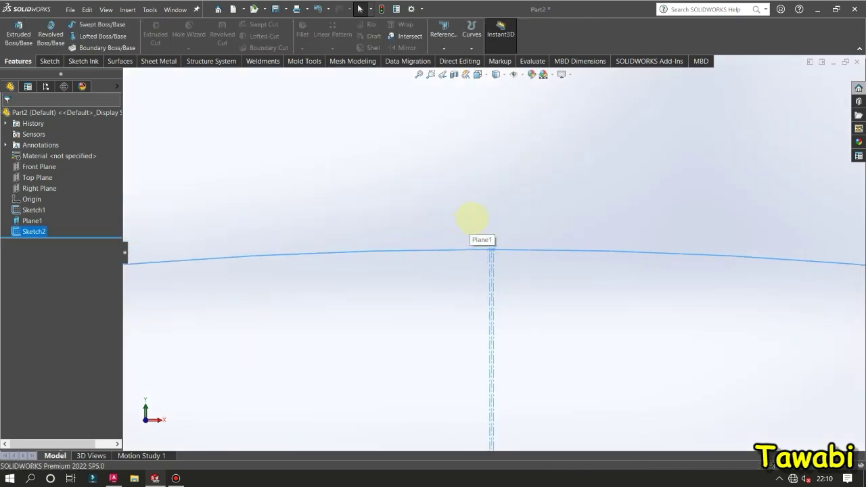
Hide the offset plane that carries the 1000 mm circle.
{"action": "key", "text": "ctrl+8"}
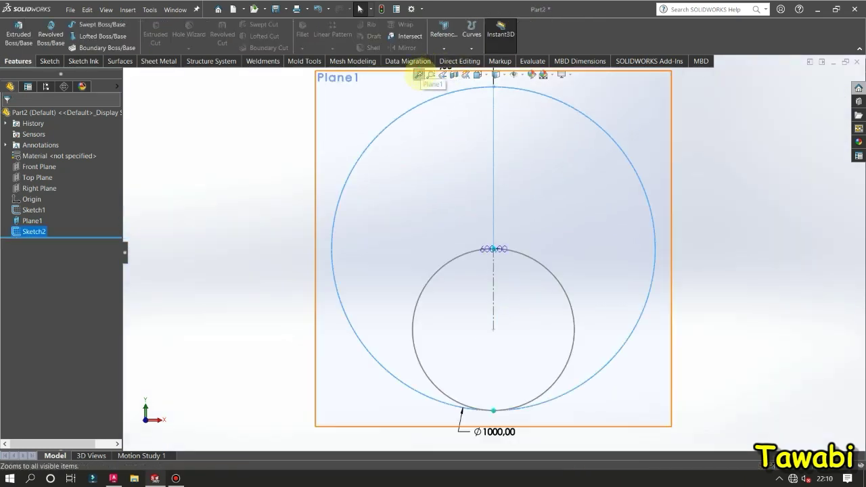
{"action": "scroll", "coordinate": [497, 267], "scroll_direction": "up", "scroll_amount": 3}
{"action": "mouse_move", "coordinate": [622, 253]}
{"action": "middle_mouse_down"}
{"action": "mouse_move", "coordinate": [528, 327]}
{"action": "mouse_move", "coordinate": [566, 305]}
{"action": "mouse_move", "coordinate": [525, 350]}
{"action": "middle_mouse_up"}
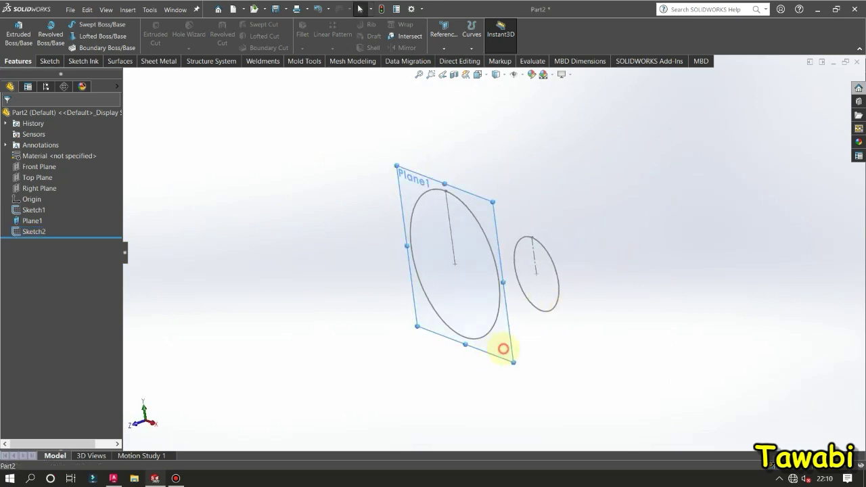
{"action": "left_click", "coordinate": [503, 349]}
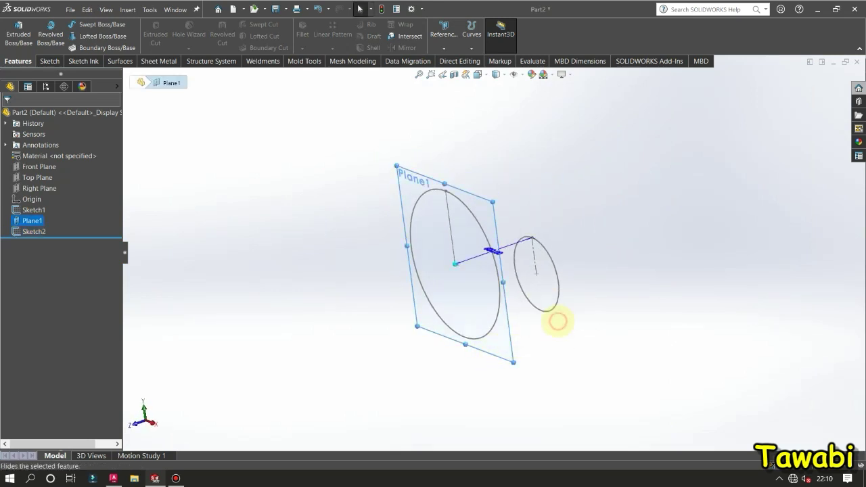
{"action": "left_click", "coordinate": [558, 322]}
{"action": "middle_click_drag", "start_coordinate": [593, 305], "coordinate": [479, 312]}
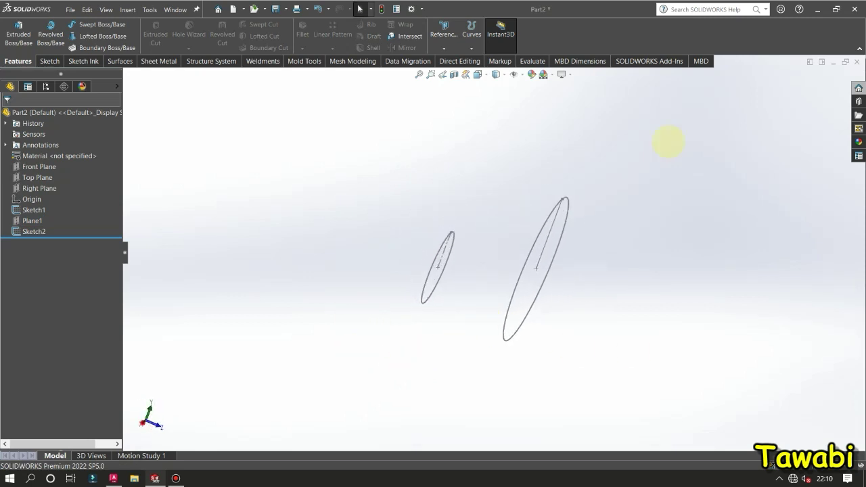
Start a Lofted Bends feature using the open 1000 mm circle and the open 500 mm circle as profiles.
{"action": "left_click", "coordinate": [120, 60]}
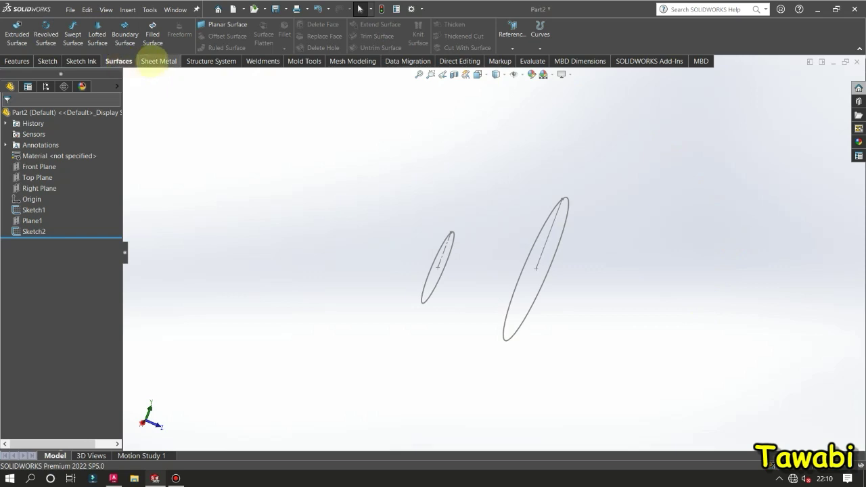
{"action": "left_click", "coordinate": [157, 61]}
{"action": "left_click", "coordinate": [93, 30]}
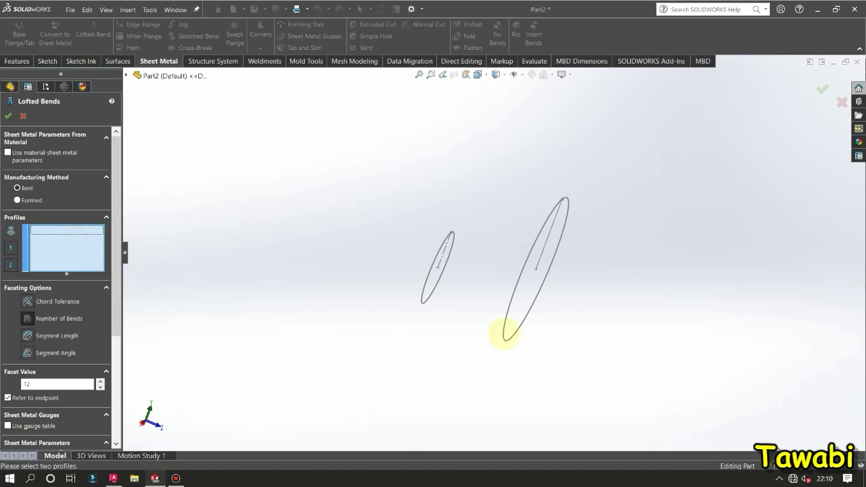
{"action": "left_click", "coordinate": [504, 332]}
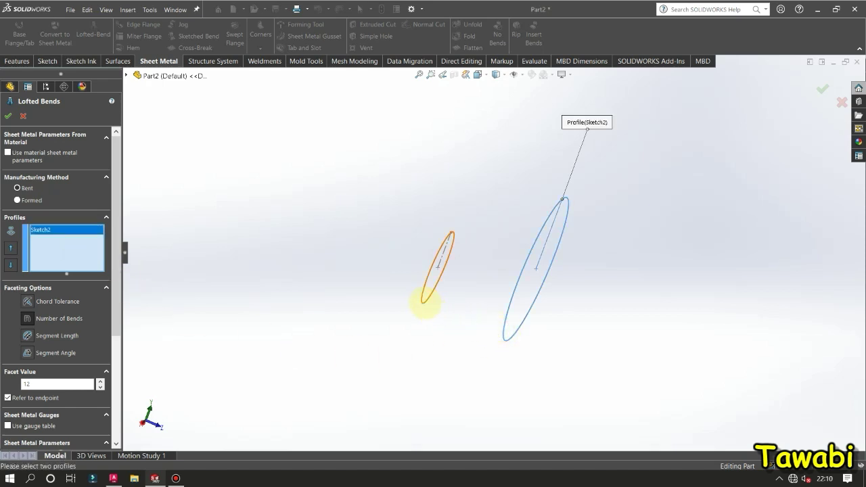
{"action": "left_click", "coordinate": [424, 301]}
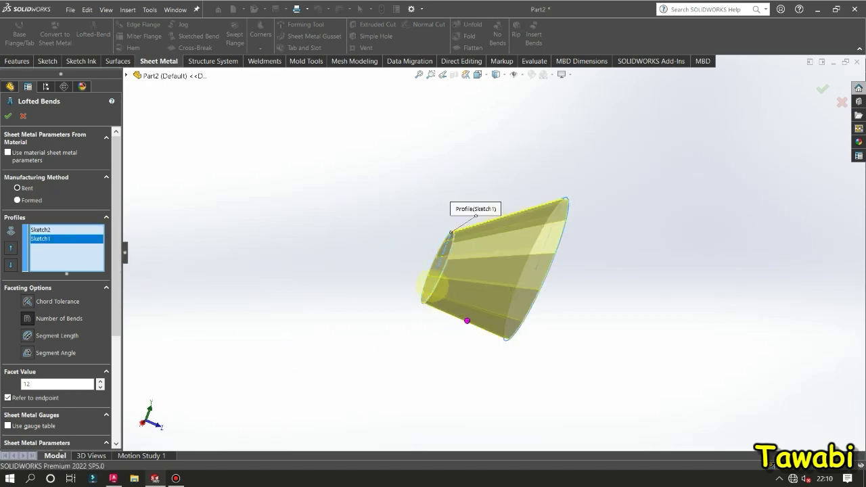
{"action": "middle_click_drag", "start_coordinate": [433, 287], "coordinate": [537, 367]}
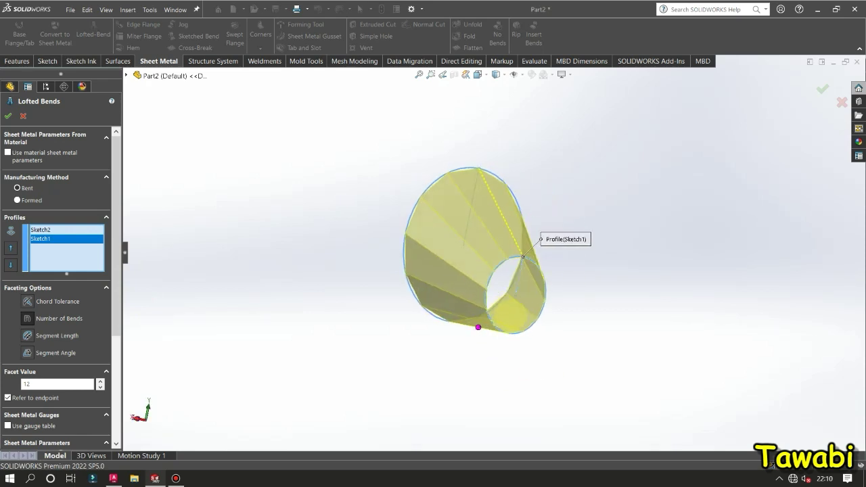
{"action": "middle_click_drag", "start_coordinate": [513, 313], "coordinate": [531, 339]}
Set the lofted bend to the Formed method with 6 mm thickness on the reversed side and create it.
{"action": "left_click", "coordinate": [18, 200]}
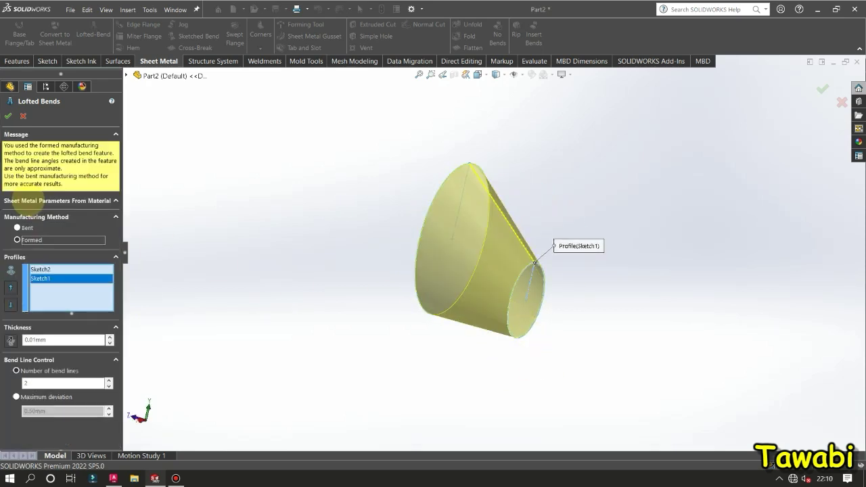
{"action": "middle_click_drag", "start_coordinate": [578, 309], "coordinate": [459, 374]}
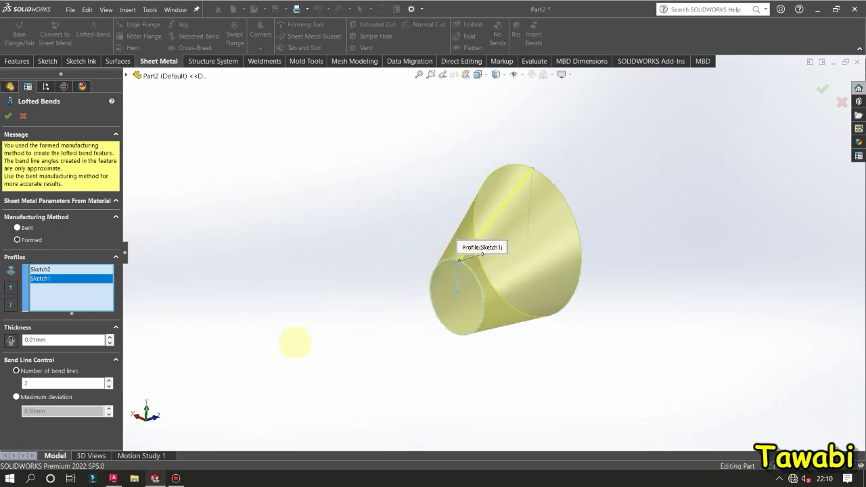
{"action": "scroll", "coordinate": [593, 248], "scroll_direction": "down", "scroll_amount": 4}
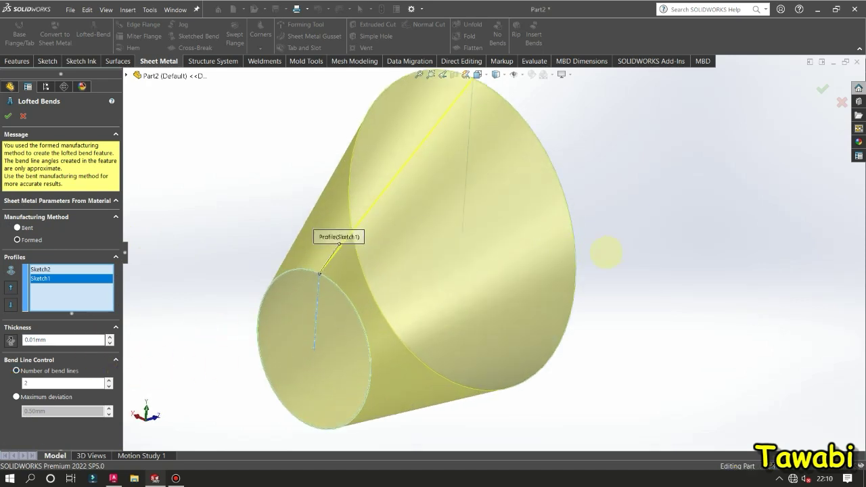
{"action": "middle_click_drag", "start_coordinate": [604, 253], "coordinate": [413, 292]}
{"action": "scroll", "coordinate": [316, 165], "scroll_direction": "down", "scroll_amount": 6}
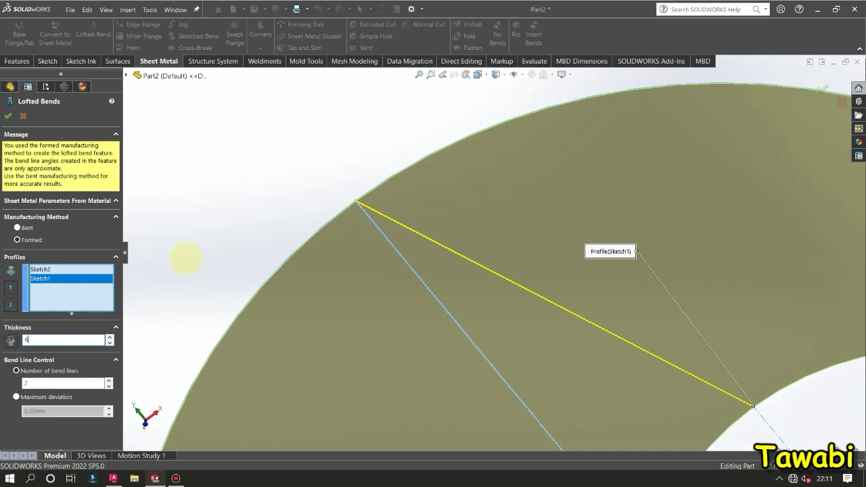
{"action": "left_click", "coordinate": [212, 224]}
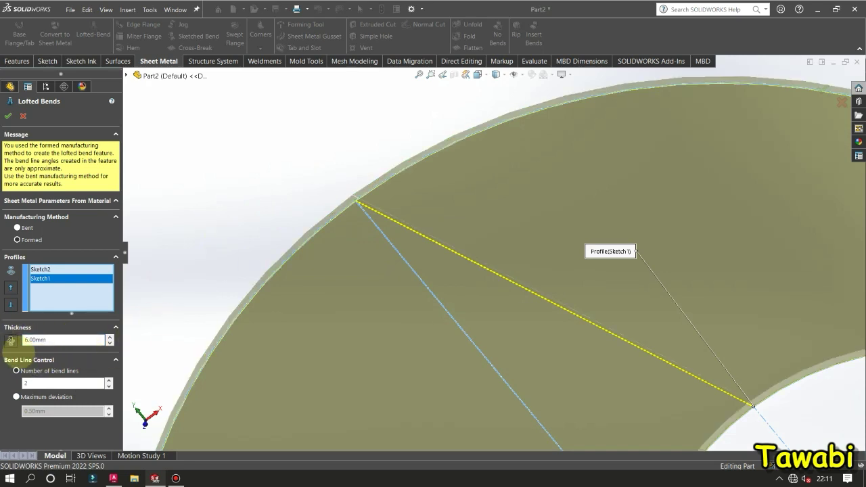
{"action": "left_click", "coordinate": [10, 341]}
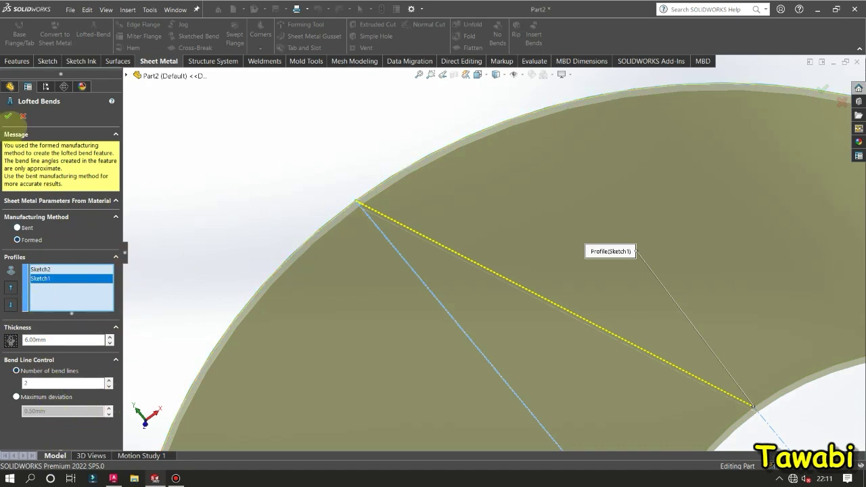
{"action": "left_click", "coordinate": [8, 116]}
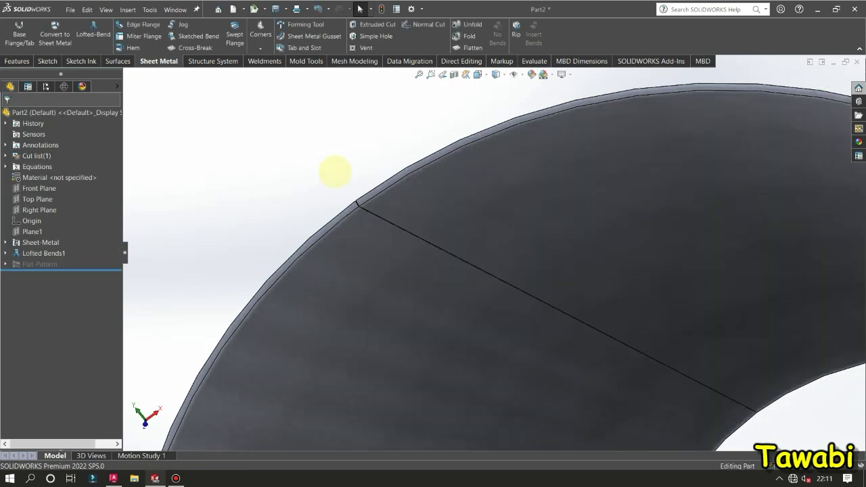
Try the chromium plate and brushed chromium appearances, and apply satin finish chrome to the part.
{"action": "scroll", "coordinate": [335, 172], "scroll_direction": "up", "scroll_amount": 8}
{"action": "middle_click_drag", "start_coordinate": [541, 281], "coordinate": [629, 364]}
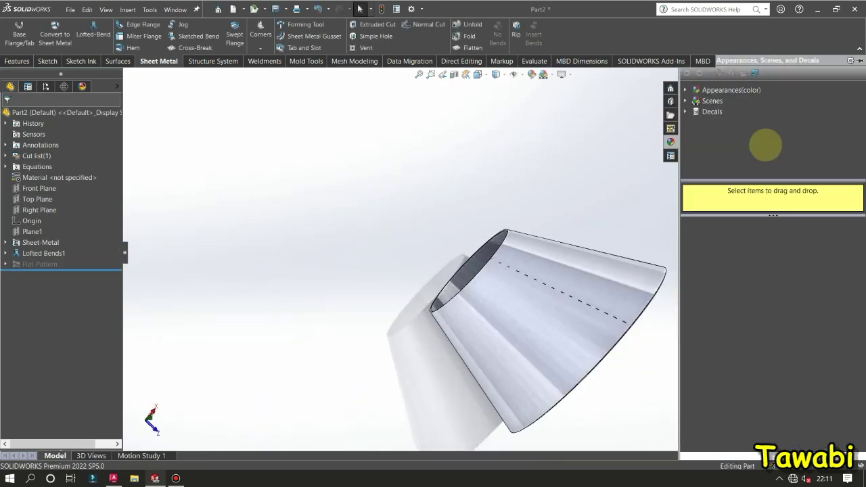
{"action": "left_click", "coordinate": [686, 90]}
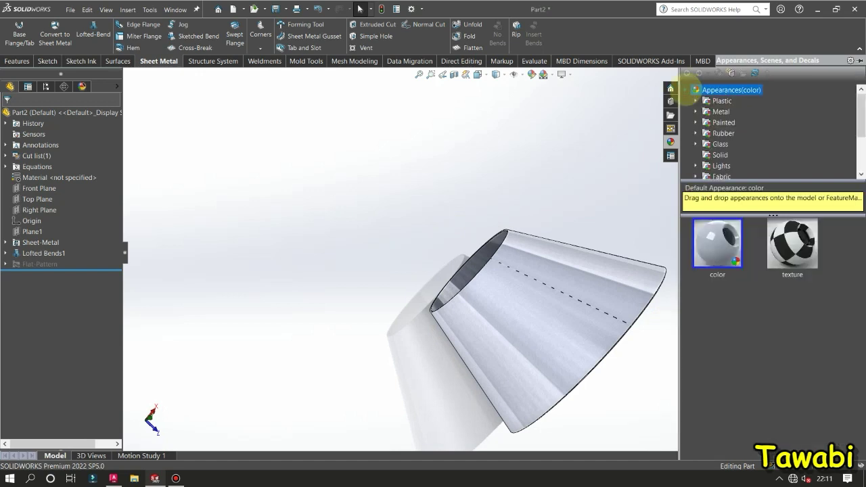
{"action": "left_click", "coordinate": [710, 111]}
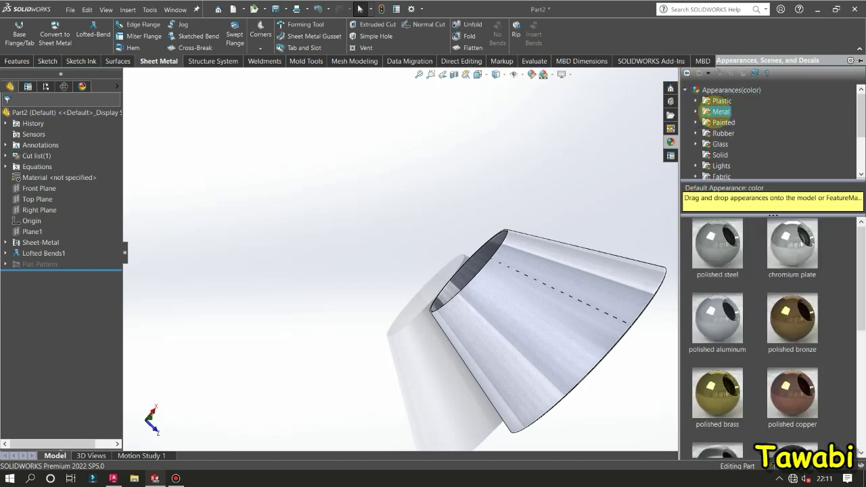
{"action": "left_click", "coordinate": [696, 112]}
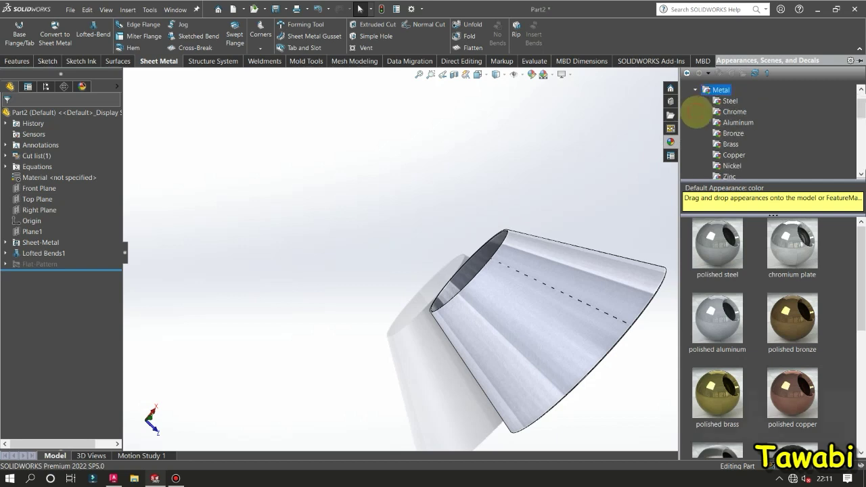
{"action": "left_click", "coordinate": [734, 111]}
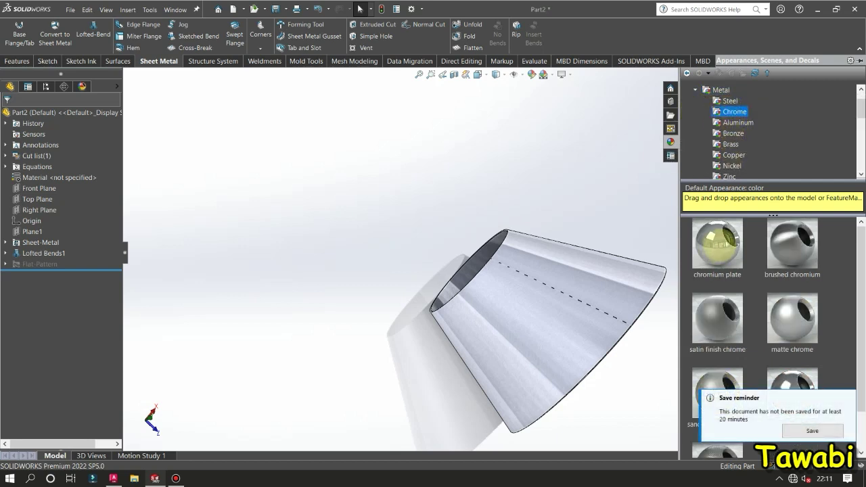
{"action": "double_click", "coordinate": [717, 243]}
{"action": "left_click", "coordinate": [805, 245]}
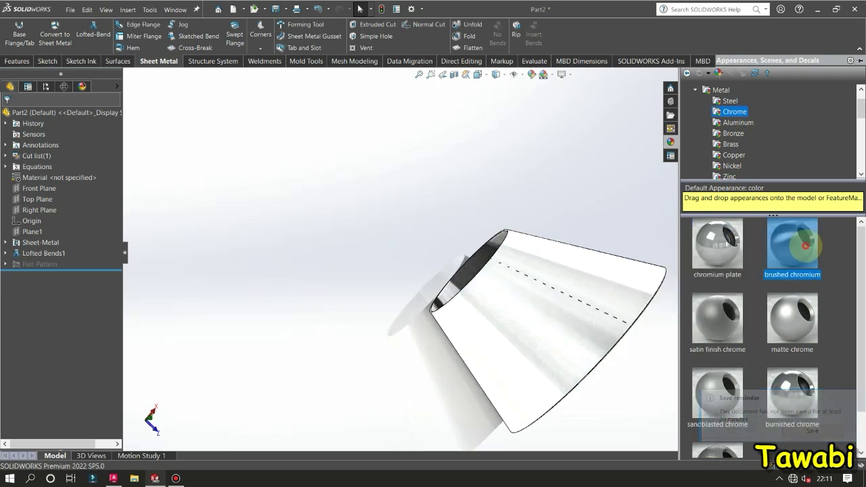
{"action": "left_click", "coordinate": [722, 321]}
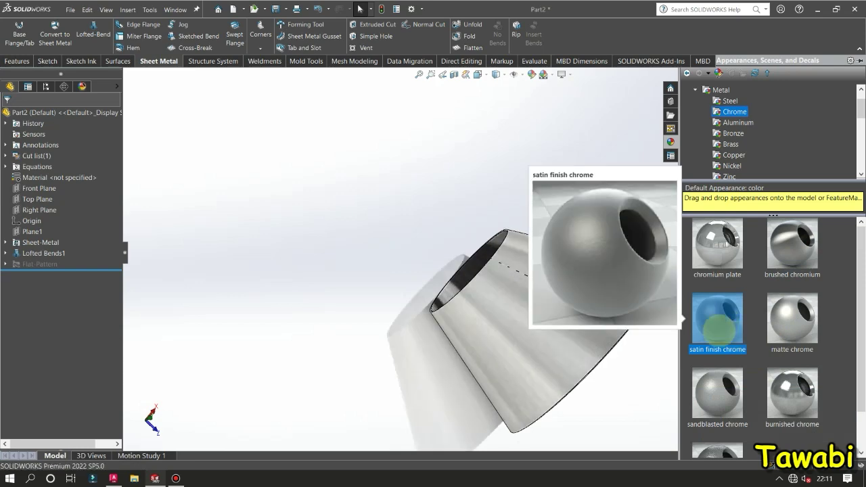
{"action": "left_click", "coordinate": [502, 171]}
Flatten the lofted bend cone and orient the view normal to the flat pattern's face to inspect it.
{"action": "mouse_move", "coordinate": [635, 336]}
{"action": "middle_mouse_down"}
{"action": "mouse_move", "coordinate": [644, 332]}
{"action": "mouse_move", "coordinate": [618, 342]}
{"action": "mouse_move", "coordinate": [580, 237]}
{"action": "mouse_move", "coordinate": [638, 270]}
{"action": "mouse_move", "coordinate": [632, 332]}
{"action": "mouse_move", "coordinate": [543, 380]}
{"action": "mouse_move", "coordinate": [586, 288]}
{"action": "mouse_move", "coordinate": [661, 322]}
{"action": "mouse_move", "coordinate": [656, 341]}
{"action": "mouse_move", "coordinate": [583, 380]}
{"action": "mouse_move", "coordinate": [483, 352]}
{"action": "mouse_move", "coordinate": [476, 381]}
{"action": "mouse_move", "coordinate": [462, 278]}
{"action": "mouse_move", "coordinate": [479, 358]}
{"action": "mouse_move", "coordinate": [514, 386]}
{"action": "mouse_move", "coordinate": [610, 408]}
{"action": "mouse_move", "coordinate": [648, 394]}
{"action": "mouse_move", "coordinate": [645, 383]}
{"action": "middle_mouse_up"}
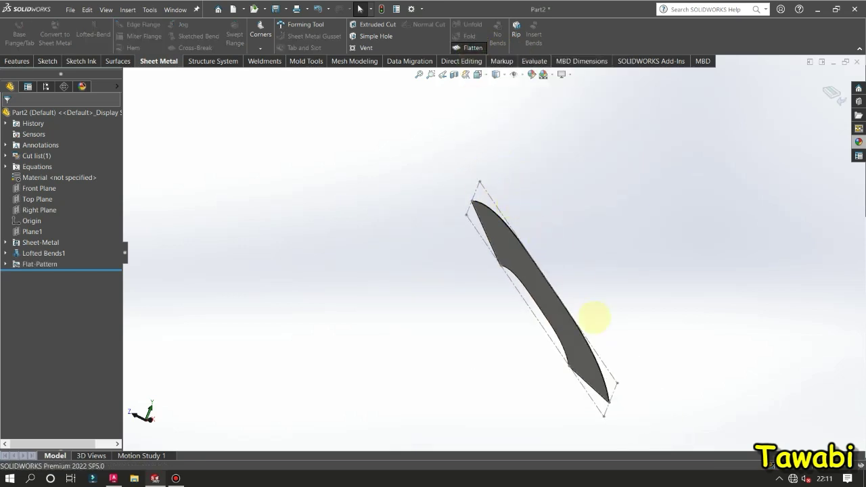
{"action": "left_click", "coordinate": [559, 301]}
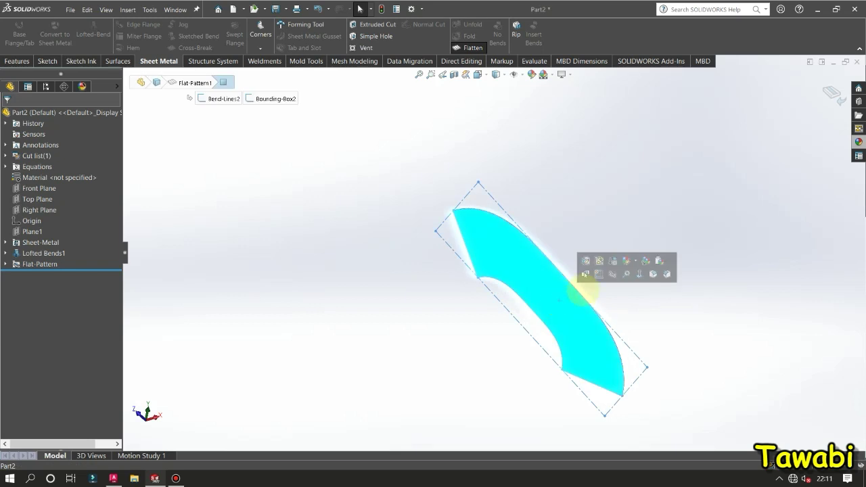
{"action": "left_click", "coordinate": [639, 273]}
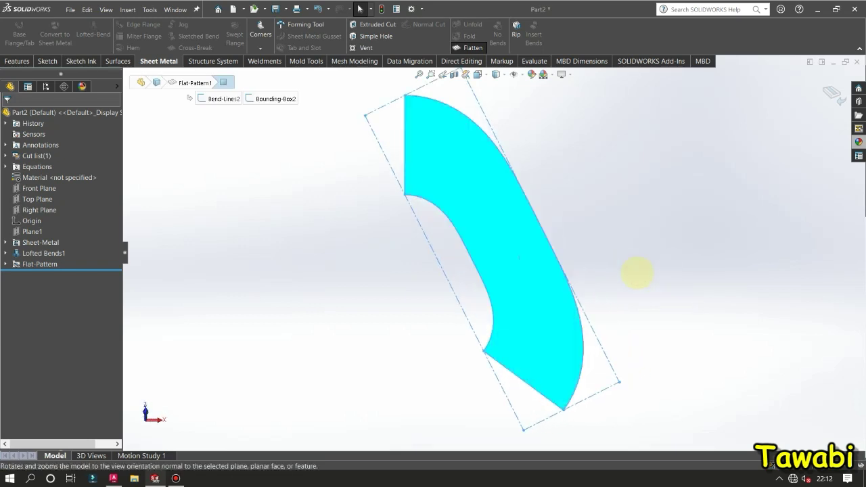
{"action": "left_click", "coordinate": [639, 273]}
{"action": "middle_click_drag", "start_coordinate": [597, 265], "coordinate": [525, 306]}
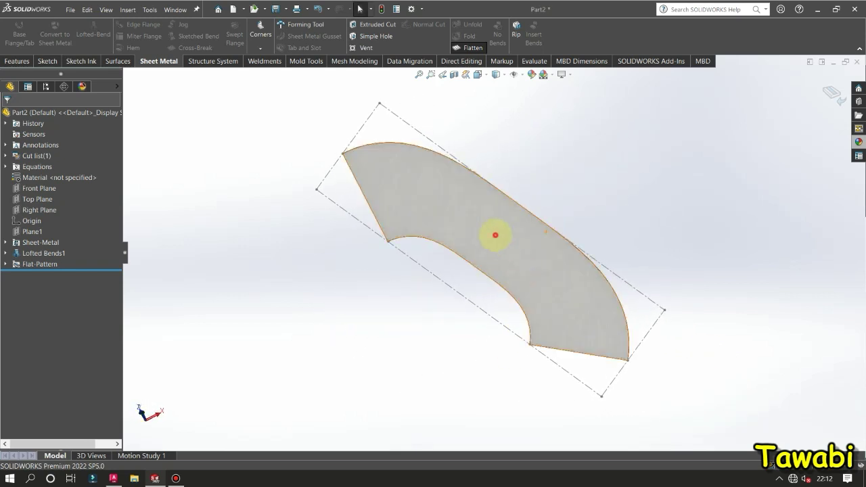
Export the flat pattern face to DWG, saving it as Part2 in the Documents folder.
{"action": "left_click", "coordinate": [495, 235]}
{"action": "right_click", "coordinate": [494, 232]}
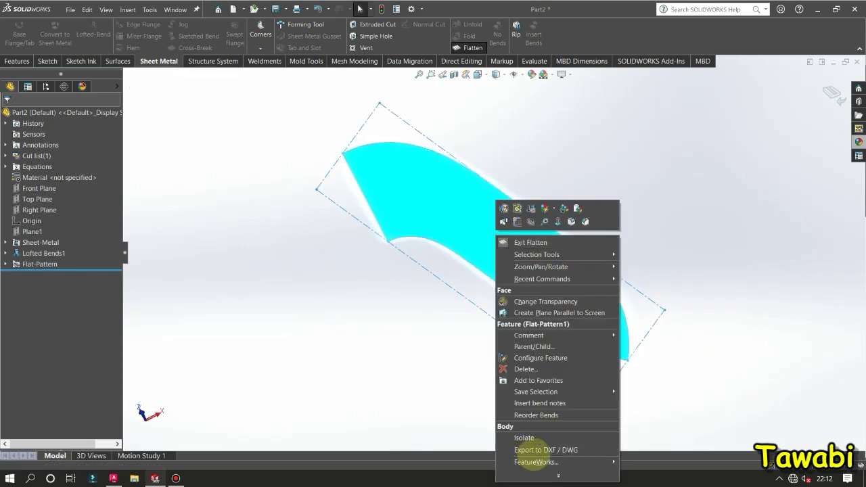
{"action": "left_click", "coordinate": [533, 449]}
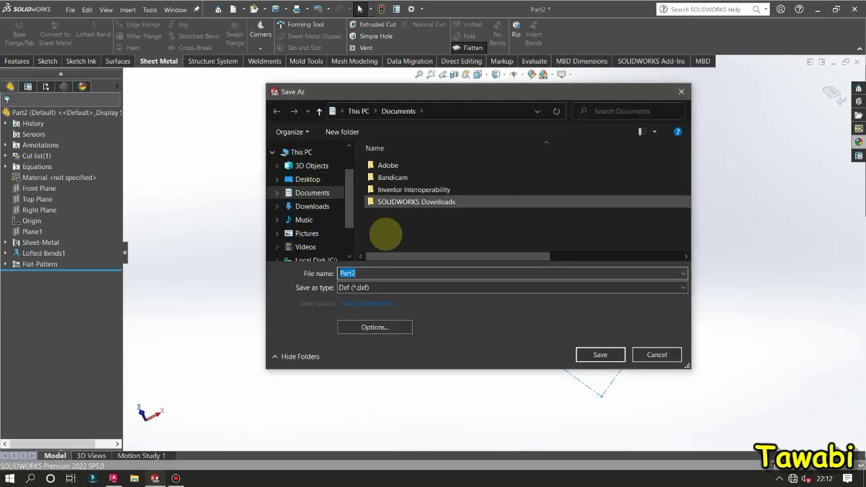
{"action": "left_click", "coordinate": [372, 287]}
{"action": "left_click", "coordinate": [357, 305]}
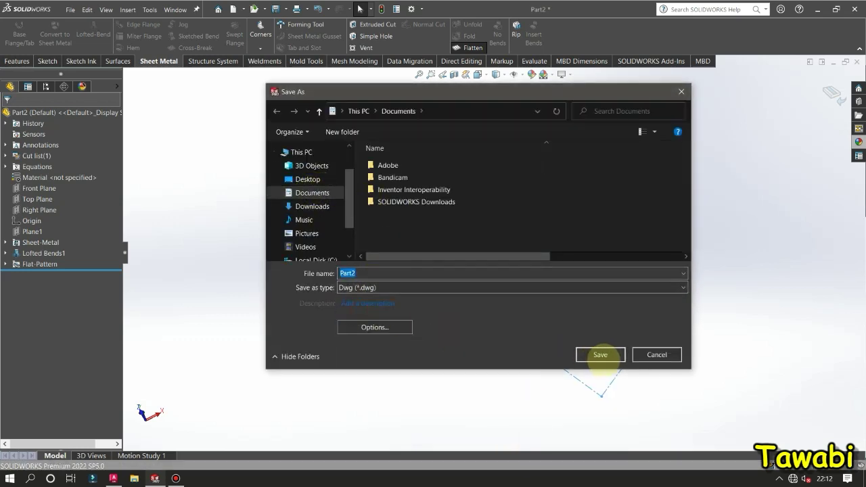
{"action": "left_click", "coordinate": [600, 354]}
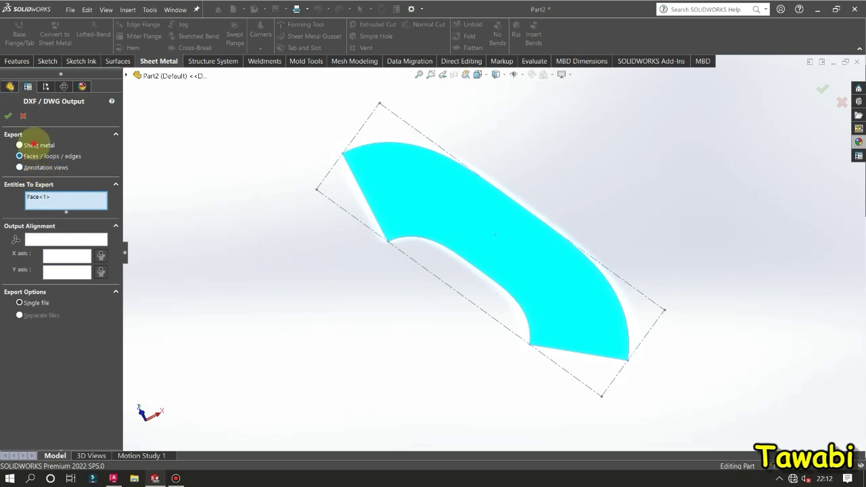
Set the DWG output to export as Sheet metal with only the geometry, and save it from the cleanup preview.
{"action": "left_click", "coordinate": [33, 144]}
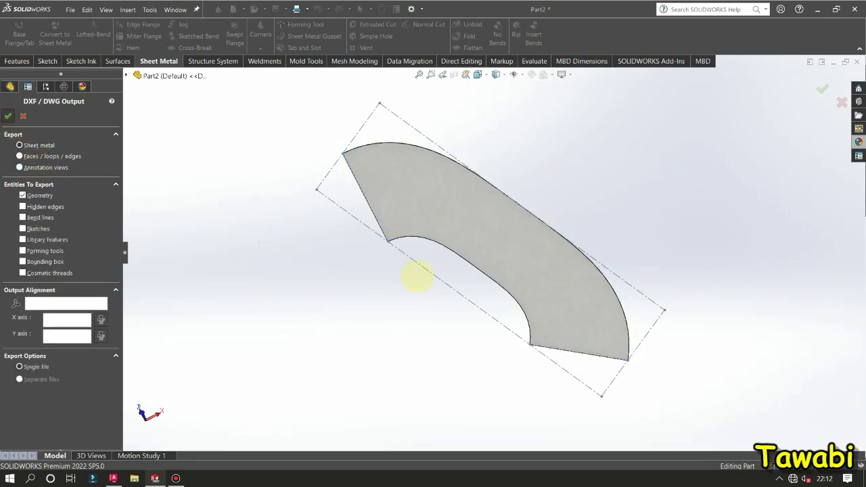
{"action": "key", "text": "Return"}
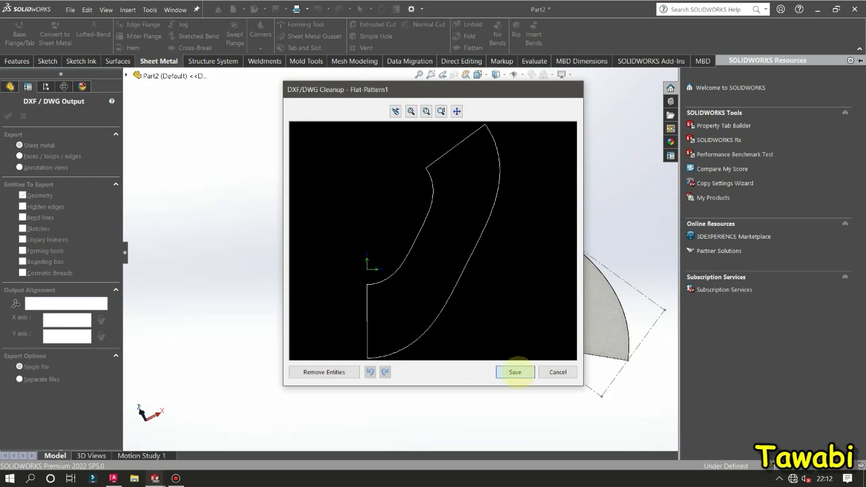
{"action": "left_click", "coordinate": [515, 371]}
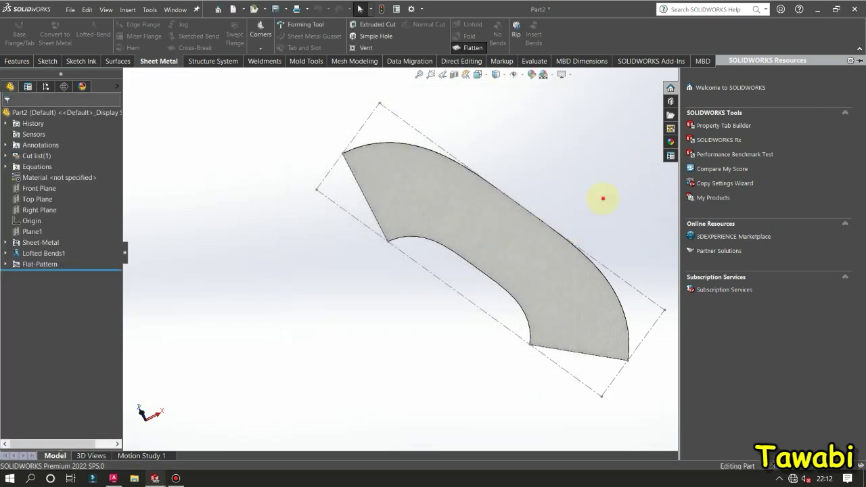
{"action": "left_click", "coordinate": [603, 198]}
Open the exported Part2 drawing from the Documents folder in AutoCAD.
{"action": "left_click", "coordinate": [134, 478]}
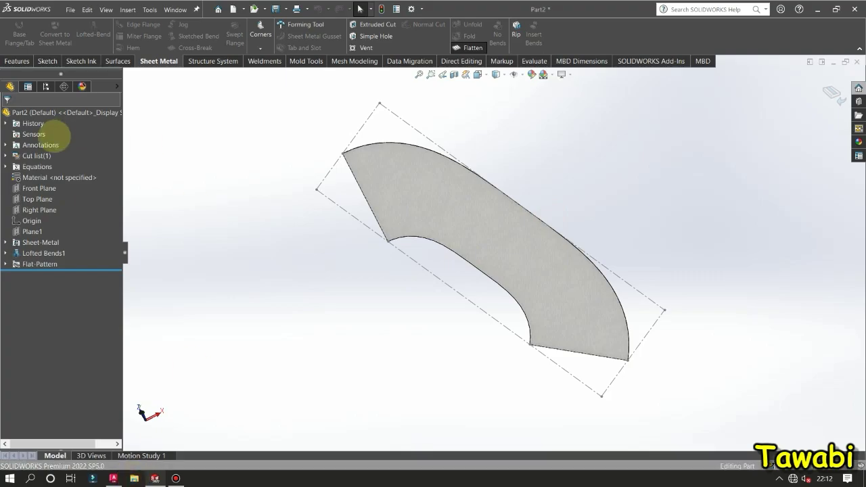
{"action": "left_click", "coordinate": [42, 141]}
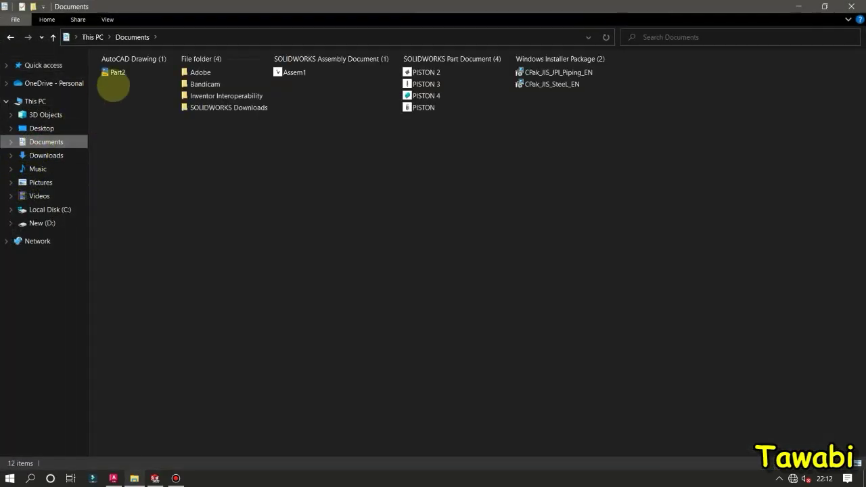
{"action": "left_click", "coordinate": [117, 72]}
{"action": "double_click", "coordinate": [116, 72]}
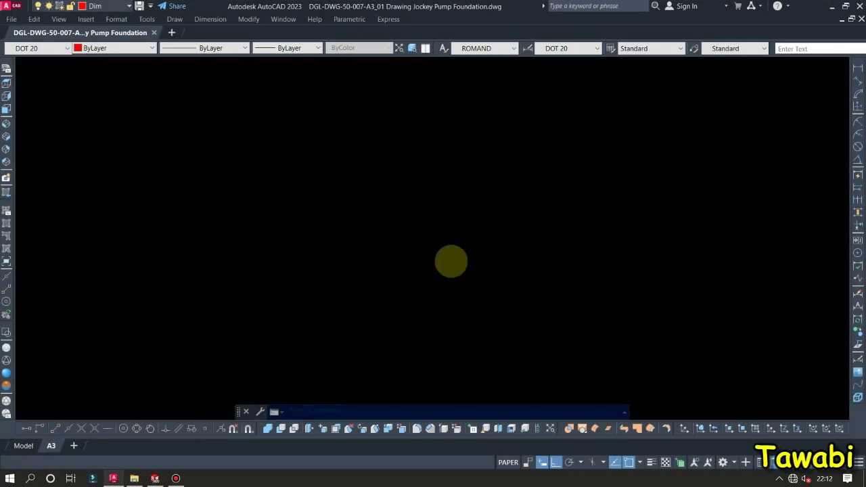
{"action": "left_click", "coordinate": [380, 212]}
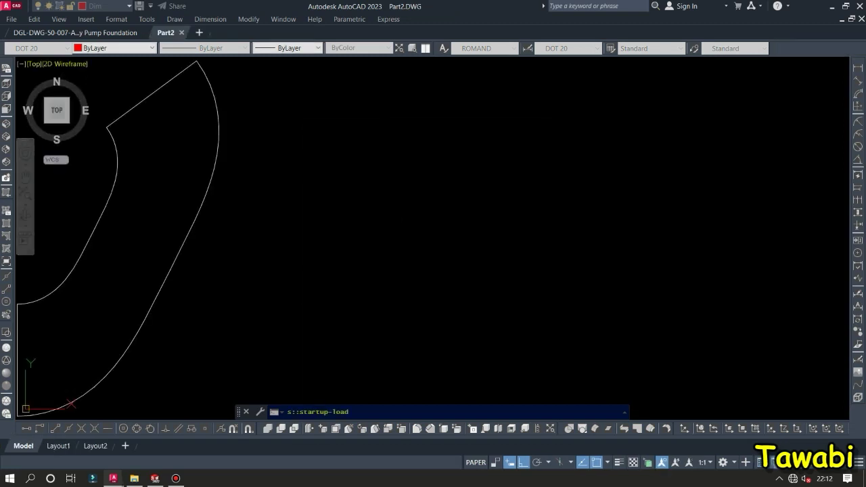
Start rotating the entire flat pattern outline, with the inner curve's end on the vertical edge as base point.
{"action": "scroll", "coordinate": [379, 219], "scroll_direction": "down", "scroll_amount": 3}
{"action": "scroll", "coordinate": [253, 257], "scroll_direction": "up", "scroll_amount": 4}
{"action": "scroll", "coordinate": [343, 266], "scroll_direction": "down", "scroll_amount": 2}
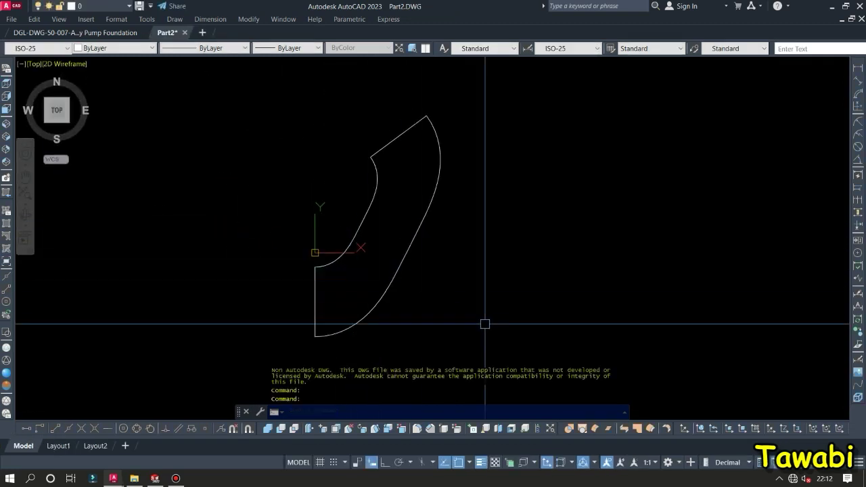
{"action": "left_click", "coordinate": [512, 348]}
{"action": "left_click", "coordinate": [237, 97]}
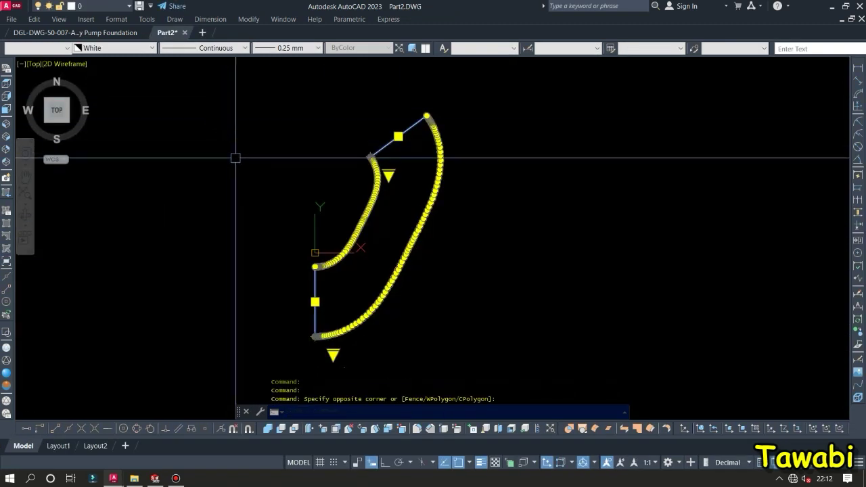
{"action": "type", "text": "ro"}
{"action": "key", "text": "Return"}
{"action": "scroll", "coordinate": [314, 286], "scroll_direction": "up", "scroll_amount": 4}
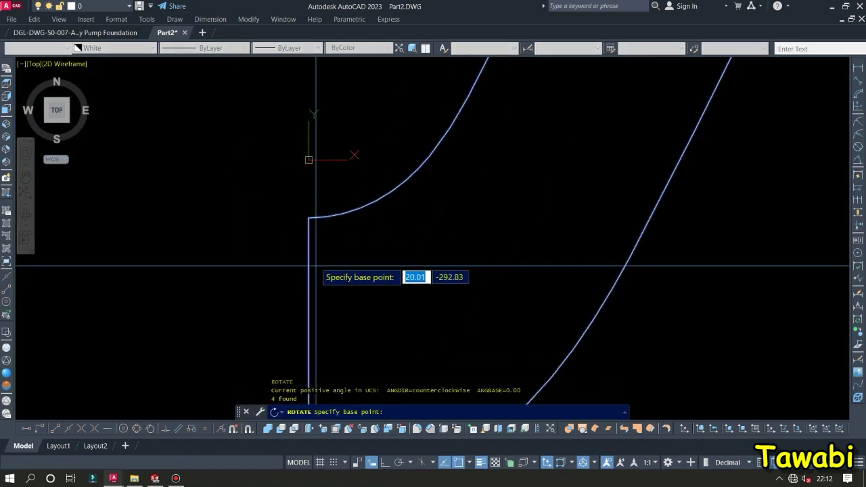
{"action": "left_click", "coordinate": [308, 218]}
Finish the rotation by reference between the inner curve's two endpoints, laying them level with Ortho on so the pattern arches upward.
{"action": "type", "text": "r"}
{"action": "key", "text": "Return"}
{"action": "left_click", "coordinate": [309, 217]}
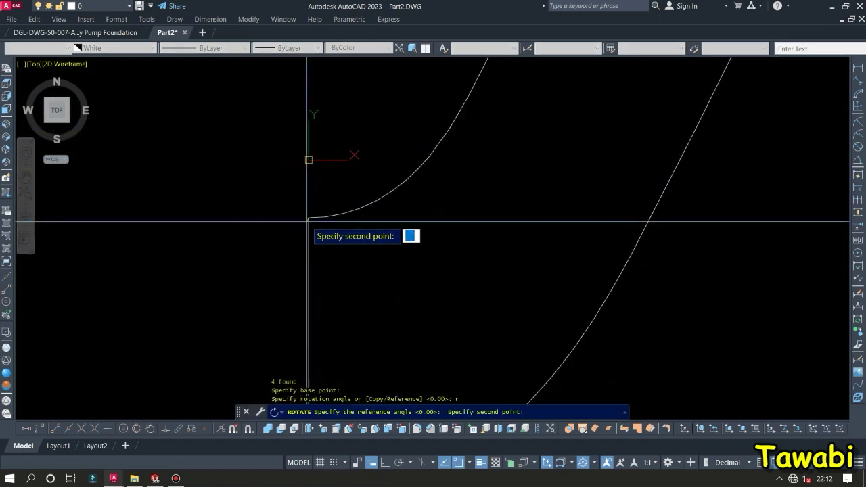
{"action": "scroll", "coordinate": [344, 289], "scroll_direction": "down", "scroll_amount": 3}
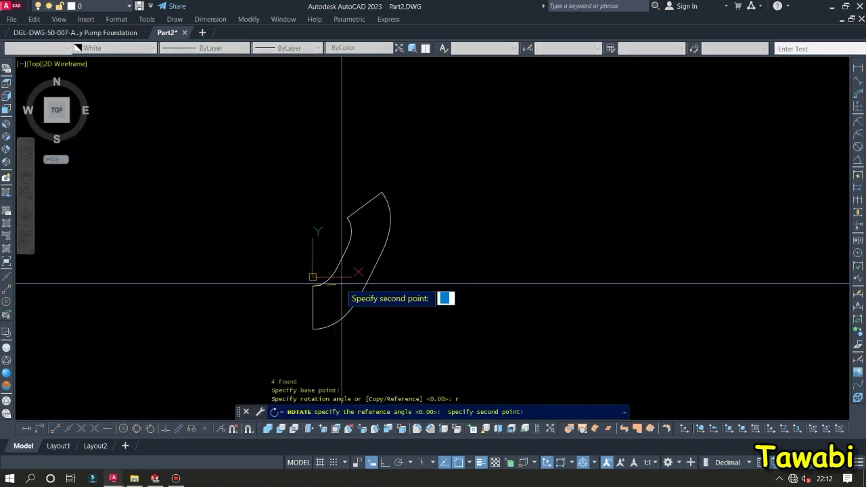
{"action": "scroll", "coordinate": [348, 218], "scroll_direction": "up", "scroll_amount": 5}
{"action": "left_click", "coordinate": [352, 214]}
{"action": "scroll", "coordinate": [342, 182], "scroll_direction": "down", "scroll_amount": 4}
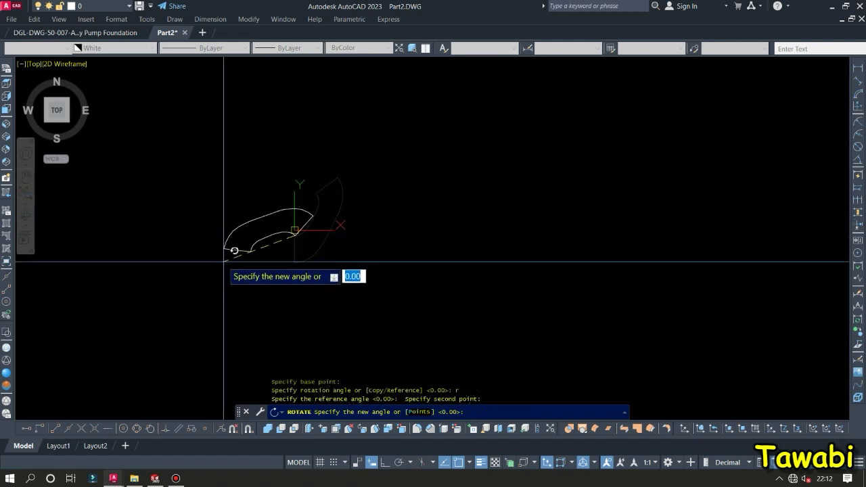
{"action": "key", "text": "F8"}
{"action": "left_click", "coordinate": [224, 230]}
{"action": "scroll", "coordinate": [242, 230], "scroll_direction": "up", "scroll_amount": 5}
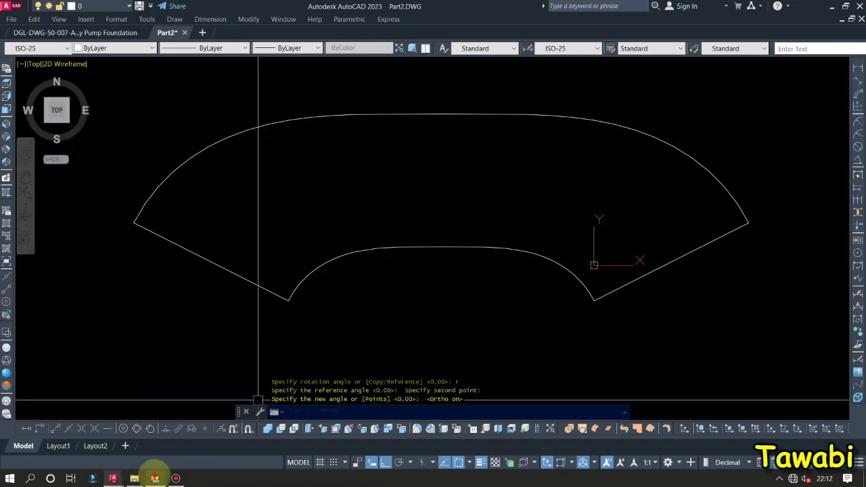
Switch back to SOLIDWORKS, return the flattened part to its folded cone and inspect it from the small end.
{"action": "left_click", "coordinate": [155, 478]}
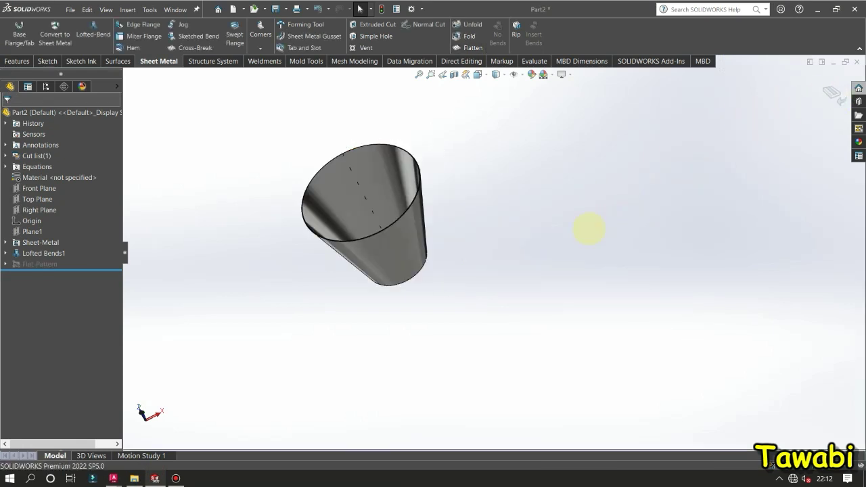
{"action": "scroll", "coordinate": [375, 212], "scroll_direction": "down", "scroll_amount": 2}
{"action": "middle_click_drag", "start_coordinate": [428, 215], "coordinate": [623, 381]}
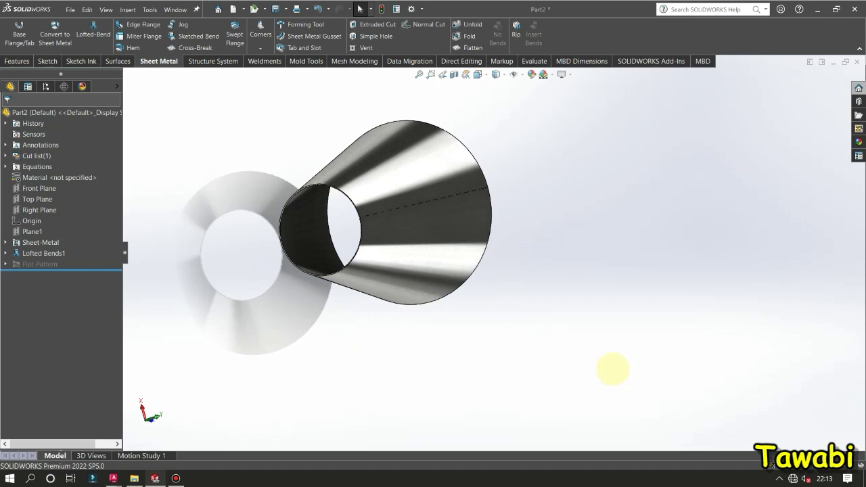